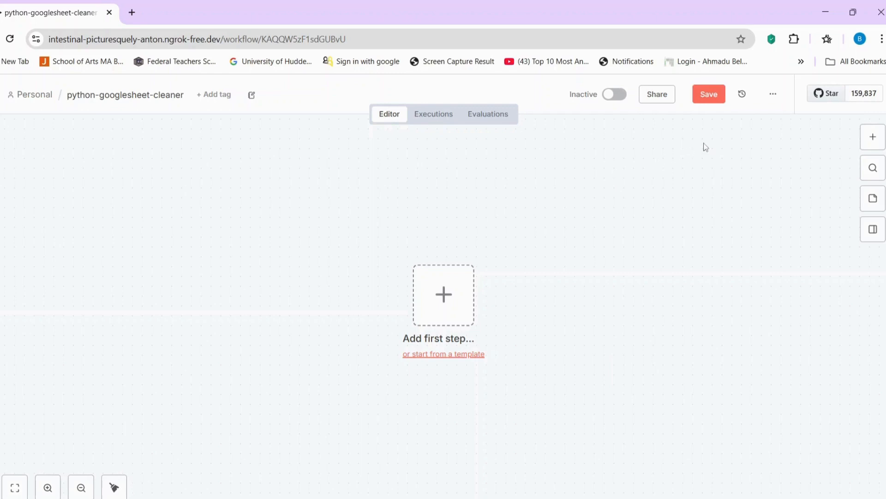
Add a Google Sheets trigger that fires on row added or updated as the workflow's first node.
left_click(876, 145)
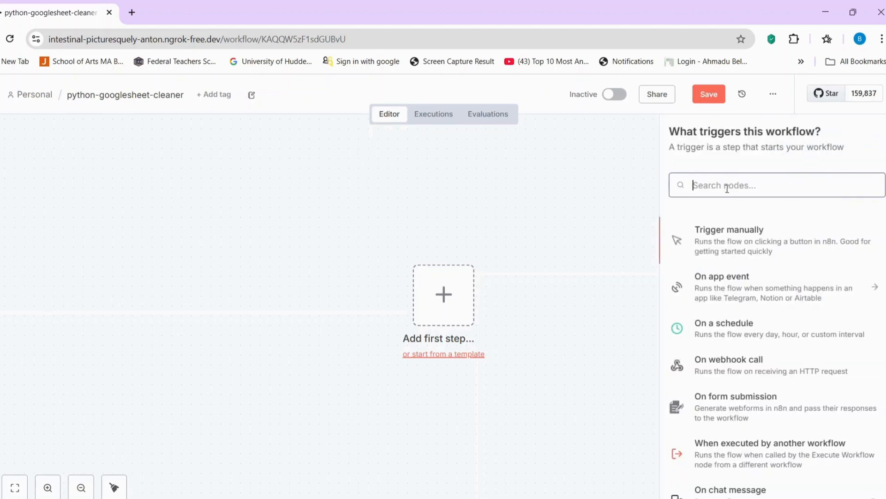
type("Goog")
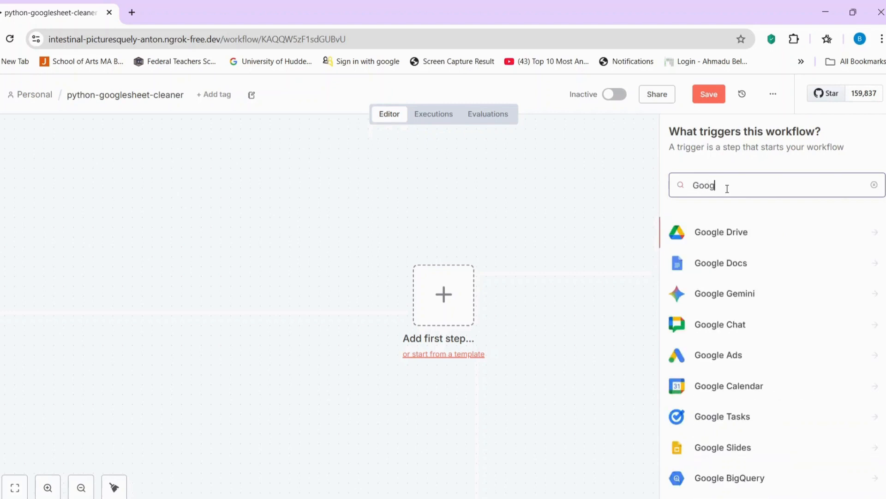
type("le she")
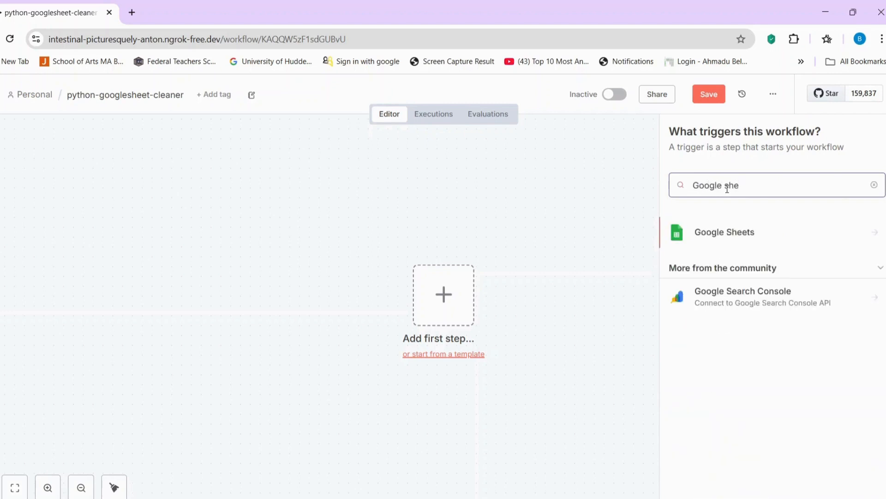
left_click(873, 233)
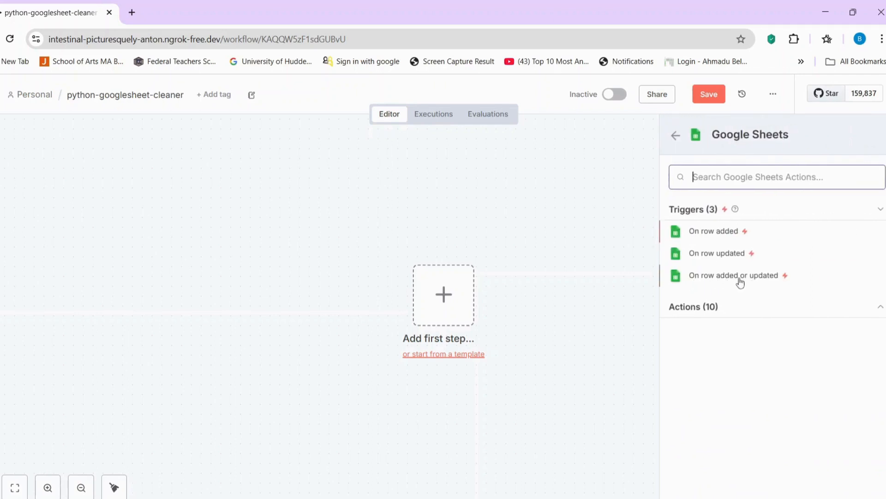
left_click(763, 282)
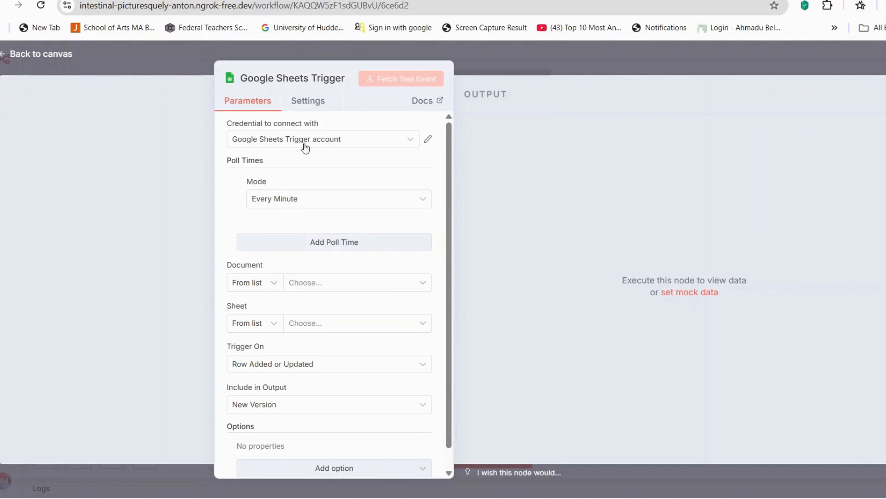
Start a new OAuth2 credential for the Google Sheets trigger and copy its OAuth redirect URL.
left_click(410, 146)
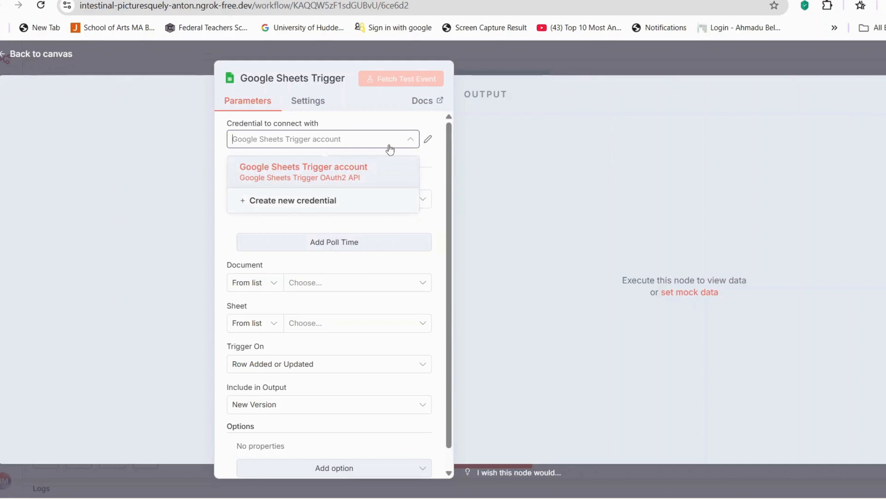
left_click(297, 202)
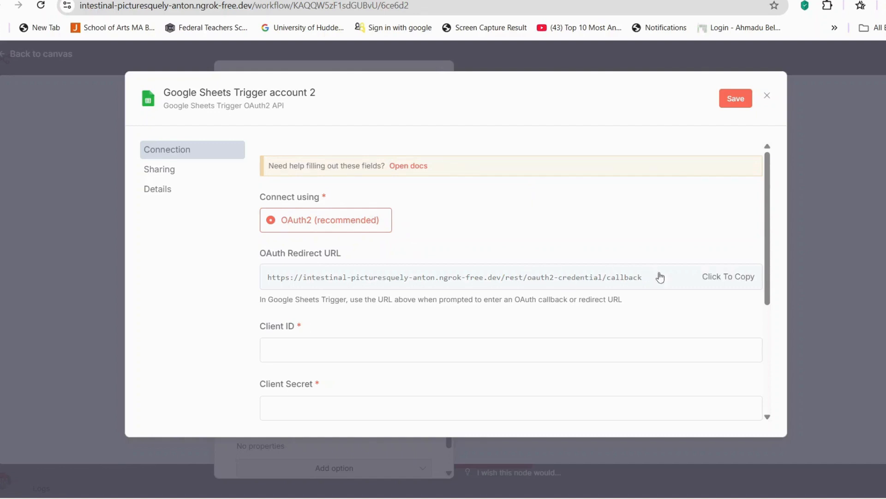
left_click(730, 287)
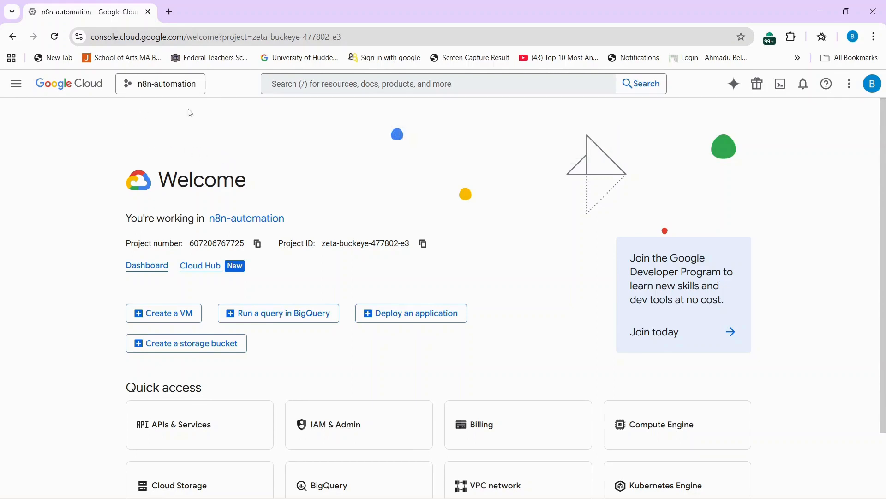
Switch to the Google Cloud console and create a new project named n8n-test-project with no organization.
left_click(155, 88)
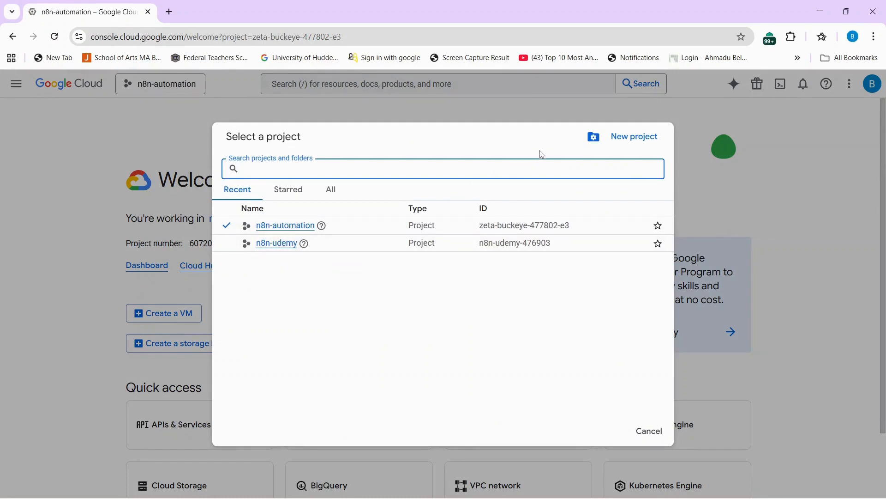
left_click(635, 143)
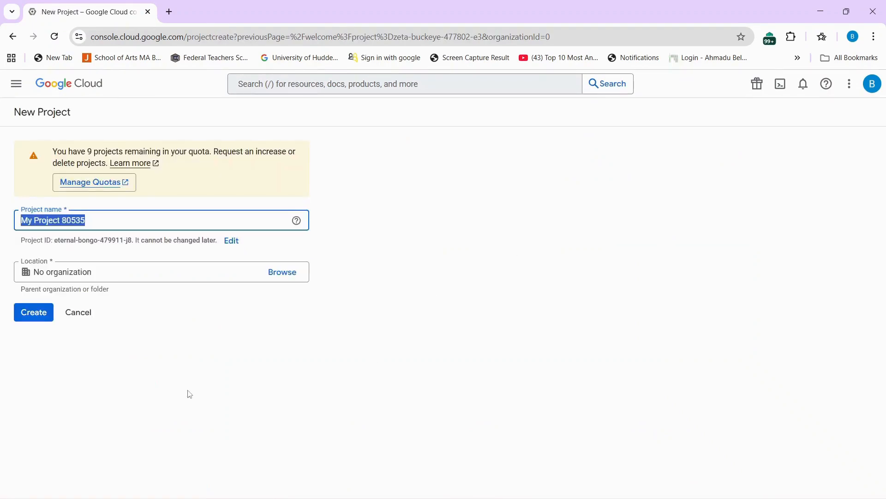
left_click(93, 227)
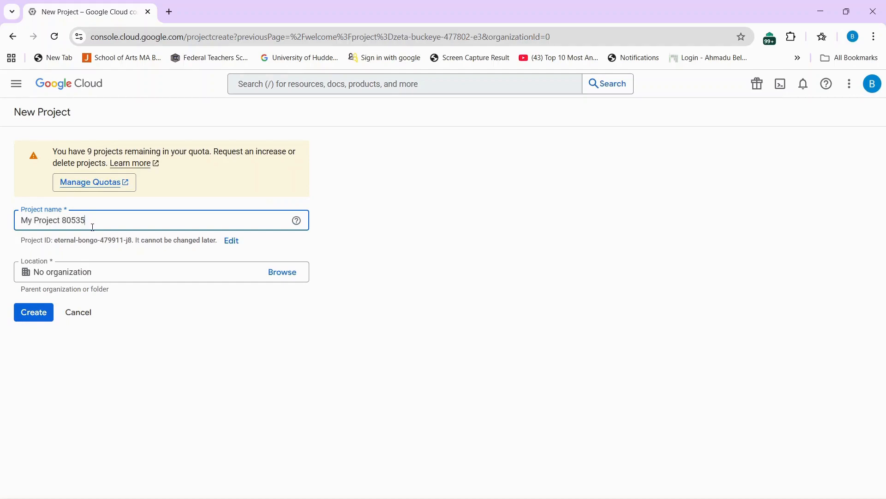
key("BackSpace")
key("BackSpace")
key("BackSpace")
key("BackSpace")
key("BackSpace")
key("BackSpace")
key("BackSpace")
key("BackSpace")
key("BackSpace")
key("BackSpace")
key("BackSpace")
key("BackSpace")
key("BackSpace")
key("BackSpace")
key("BackSpace")
key("BackSpace")
type("n")
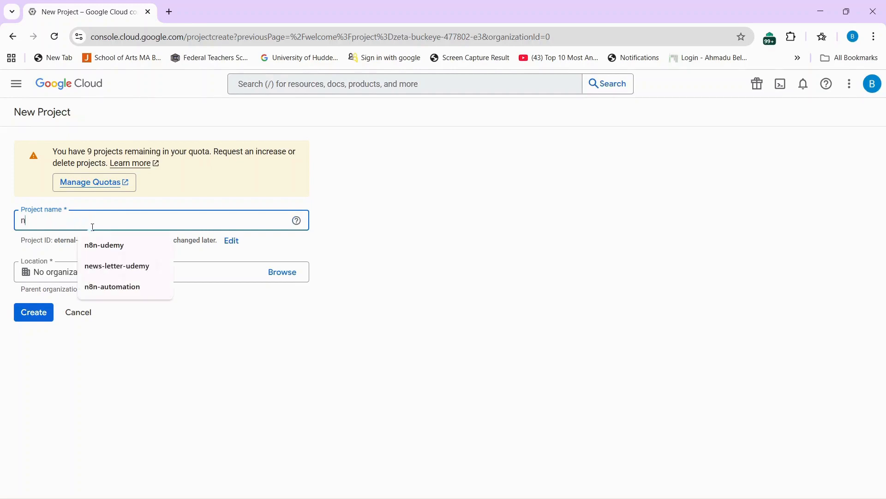
type("8n-test")
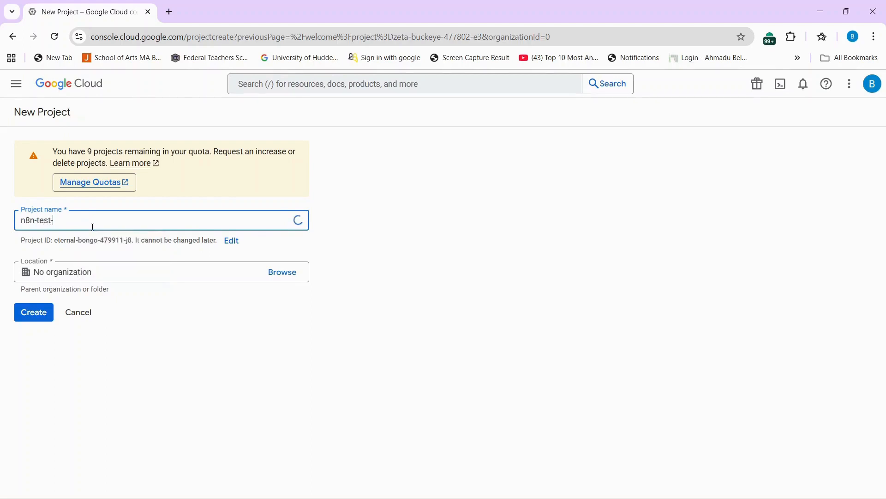
type("-project")
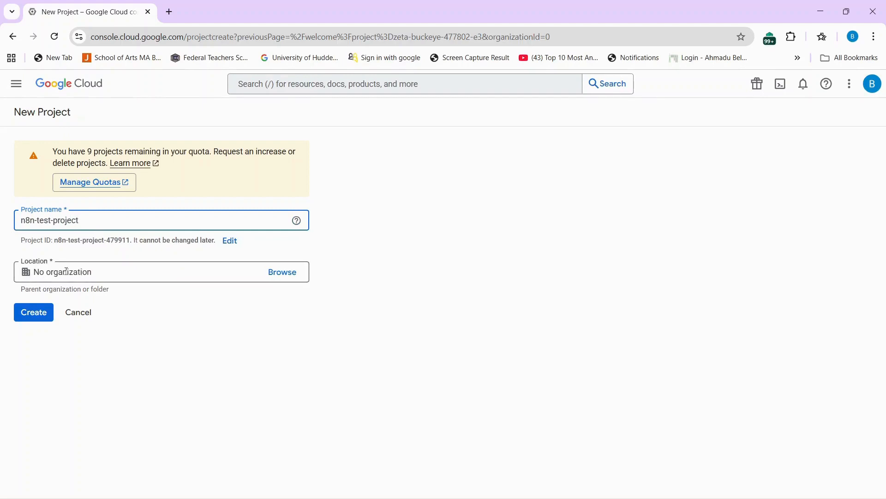
left_click(35, 313)
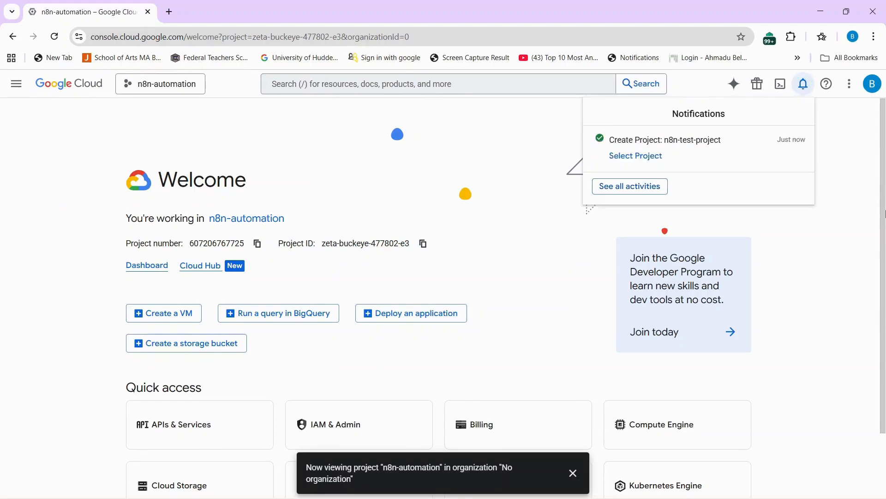
Go to the OAuth consent overview under APIs & Services and switch the active project to n8n-test-project.
scroll(528, 164, "down", 2)
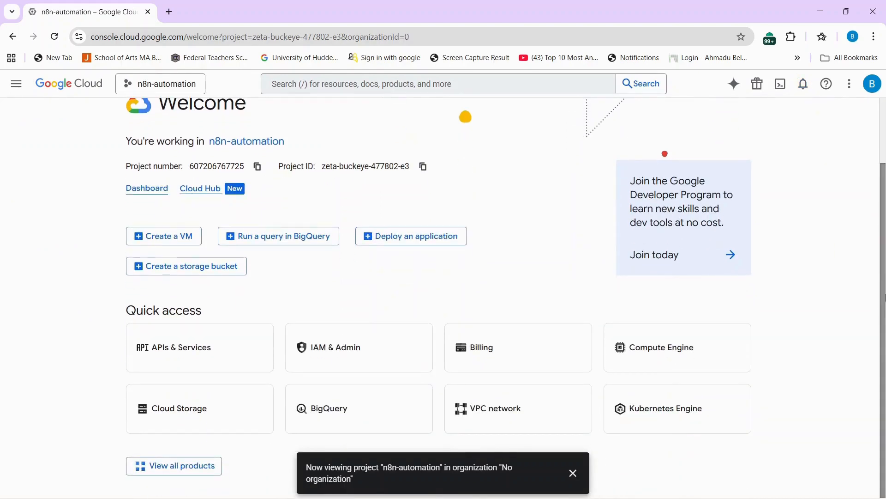
left_click(153, 360)
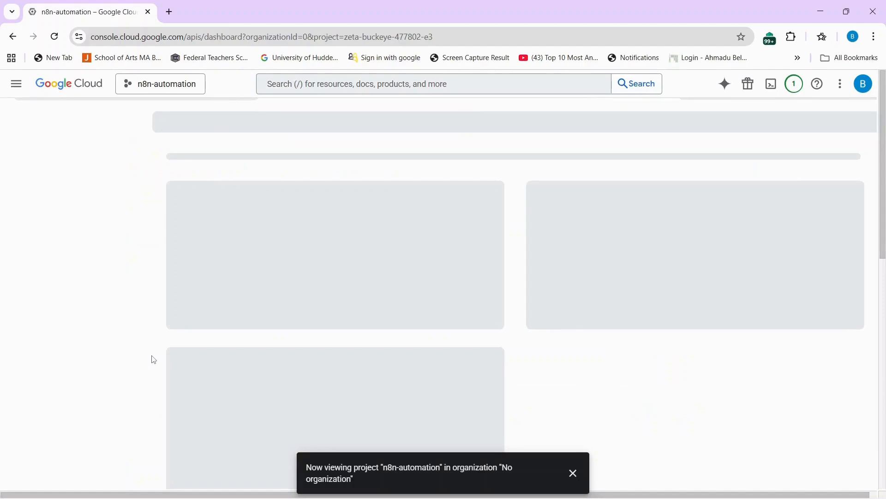
left_click(78, 204)
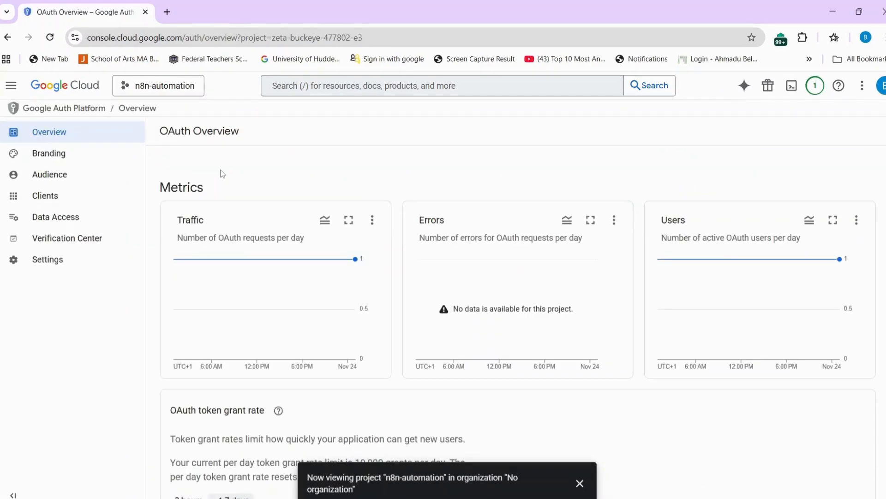
left_click(175, 91)
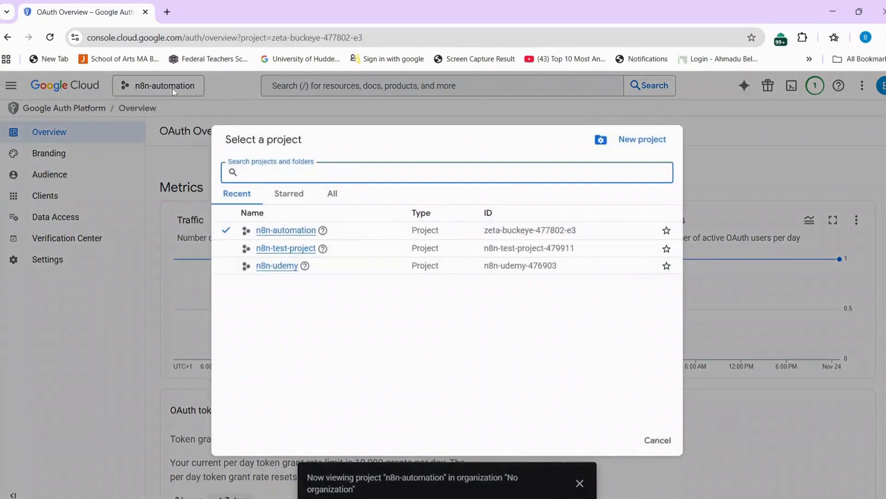
left_click(284, 255)
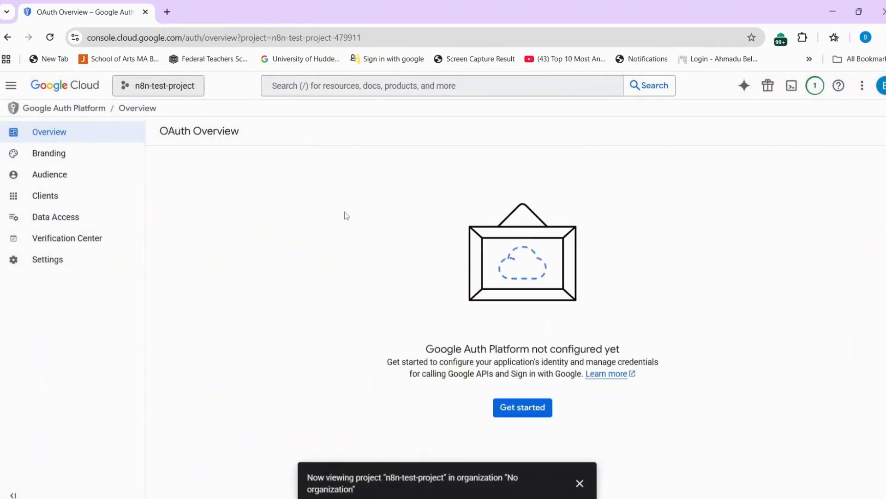
Start the Google Auth Platform configuration with the app name n8n-app-test and the account's user support e-mail.
left_click(531, 412)
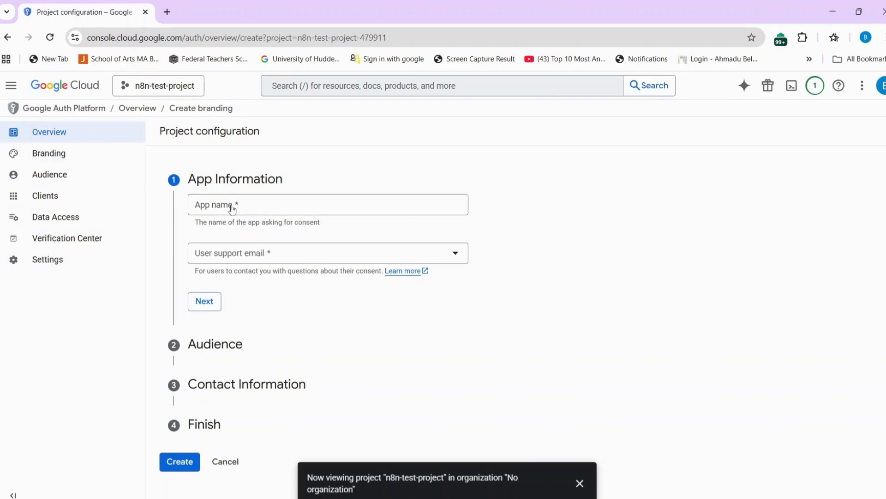
left_click(214, 211)
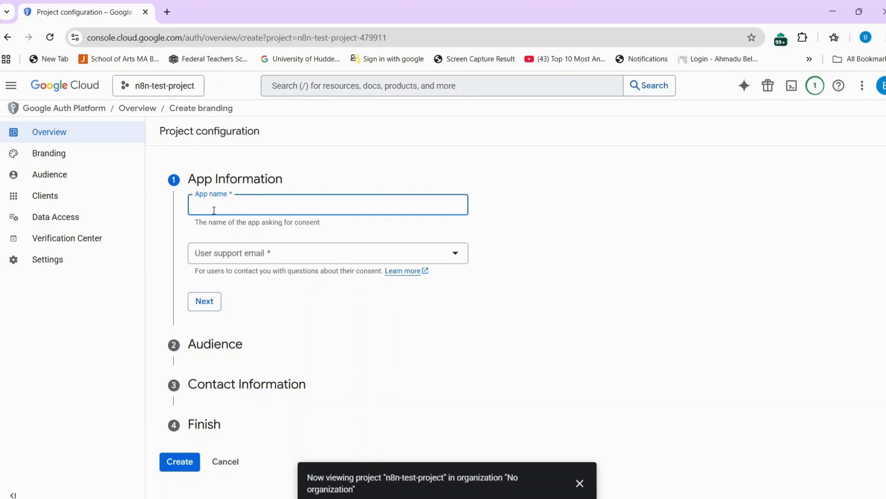
type("n8n-a")
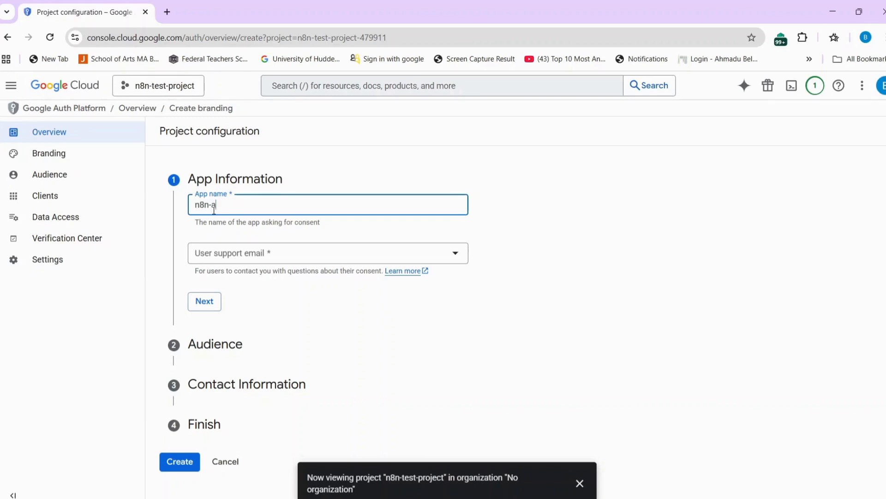
type("pp-test")
left_click(225, 254)
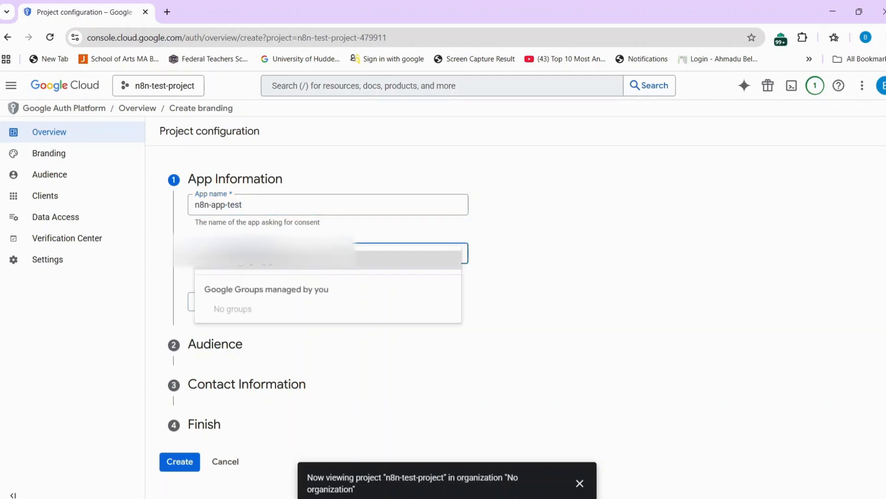
left_click(248, 267)
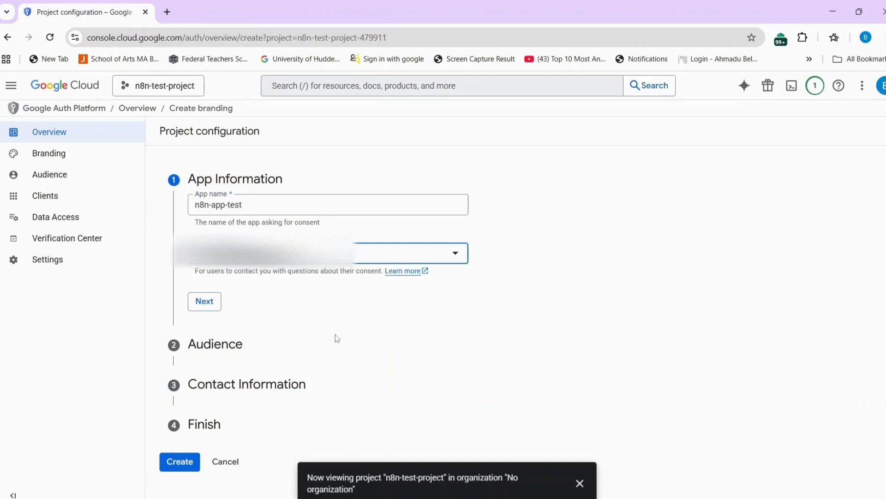
left_click(205, 302)
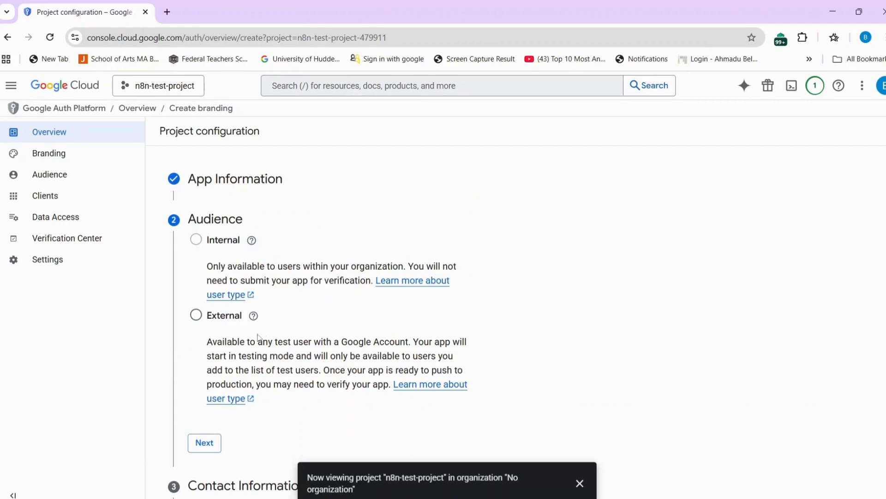
Set the app's audience to External and fill in the contact e-mail address.
left_click(198, 317)
left_click(208, 444)
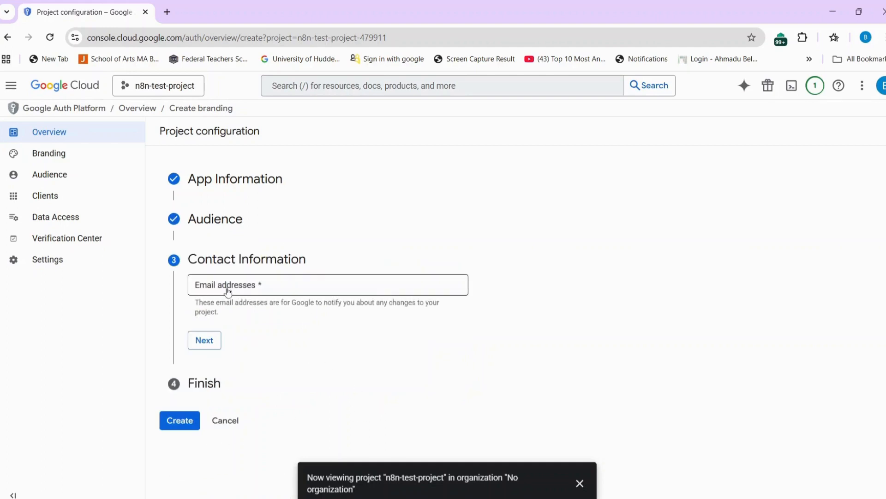
left_click(227, 292)
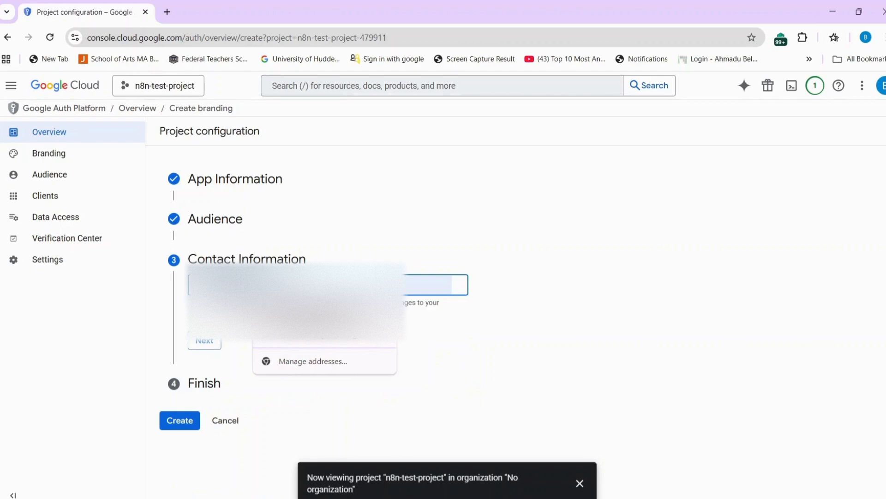
left_click(318, 321)
left_click(203, 342)
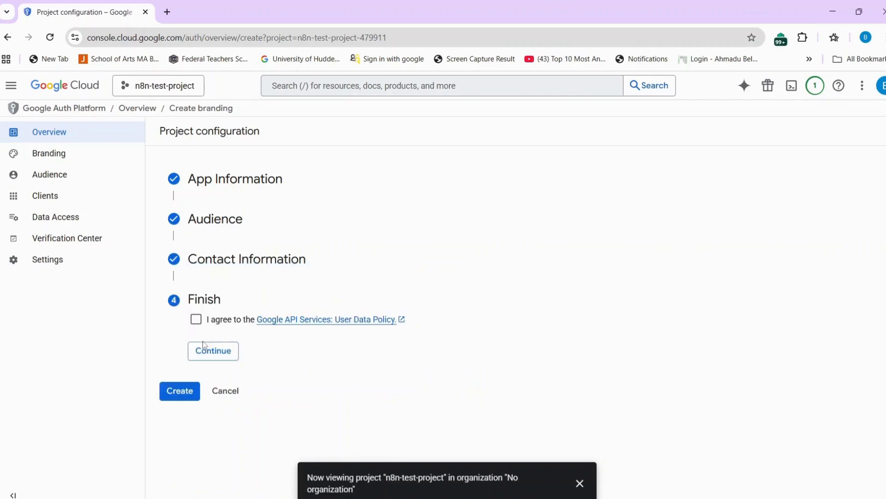
Agree to the Google API Services User Data Policy and create the project's OAuth configuration.
left_click(191, 321)
left_click(216, 356)
left_click(171, 344)
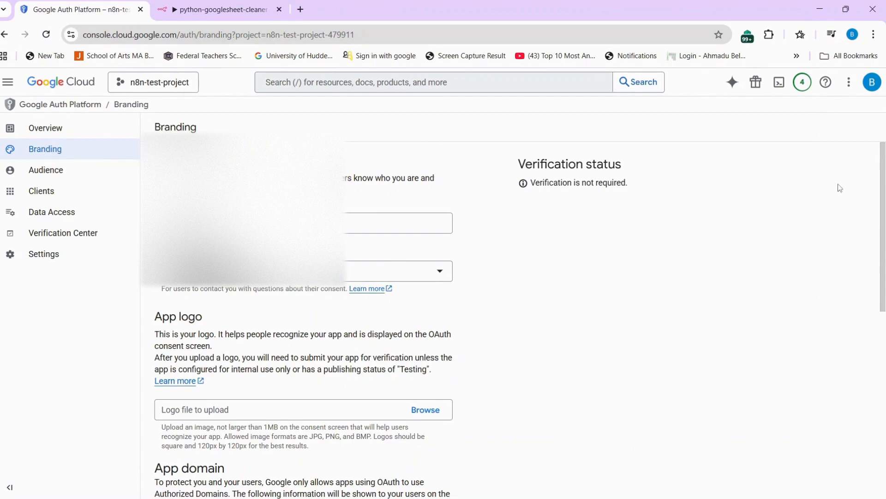
Review the app's branding and audience settings, including the form for adding test users.
mouse_move(883, 194)
left_mouse_down()
mouse_move(884, 386)
mouse_move(885, 178)
left_mouse_up()
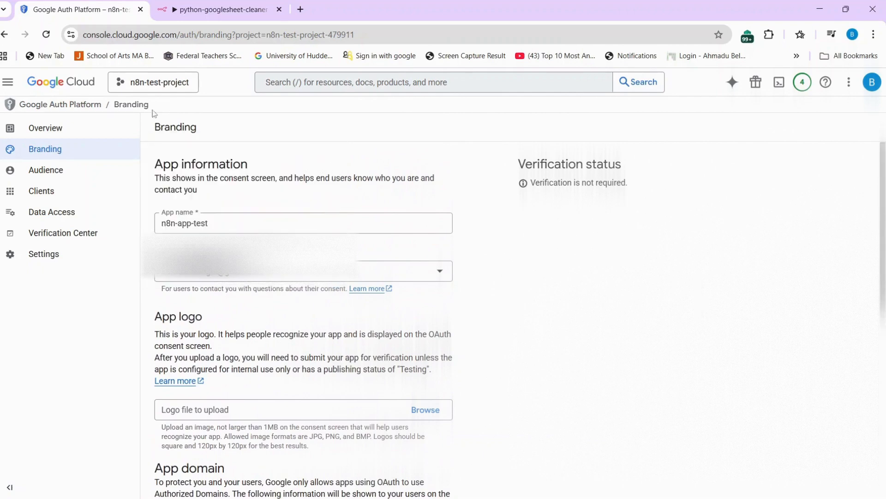
left_click(46, 175)
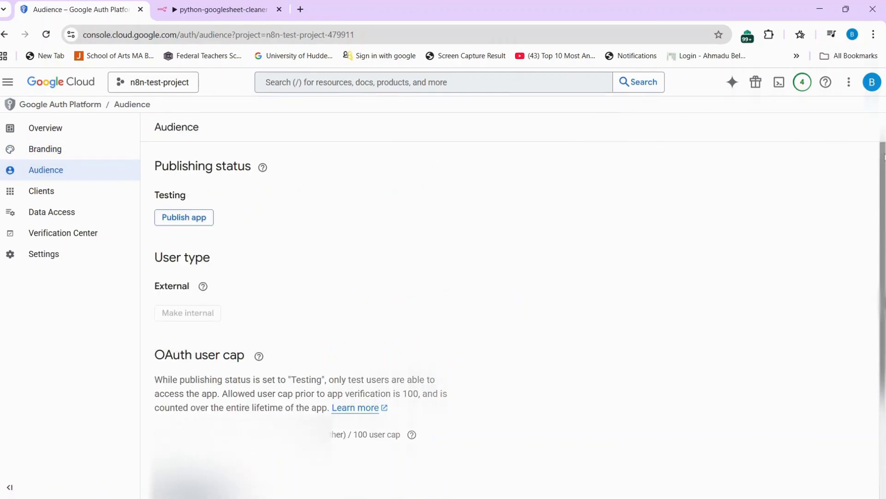
scroll(551, 342, "down", 3)
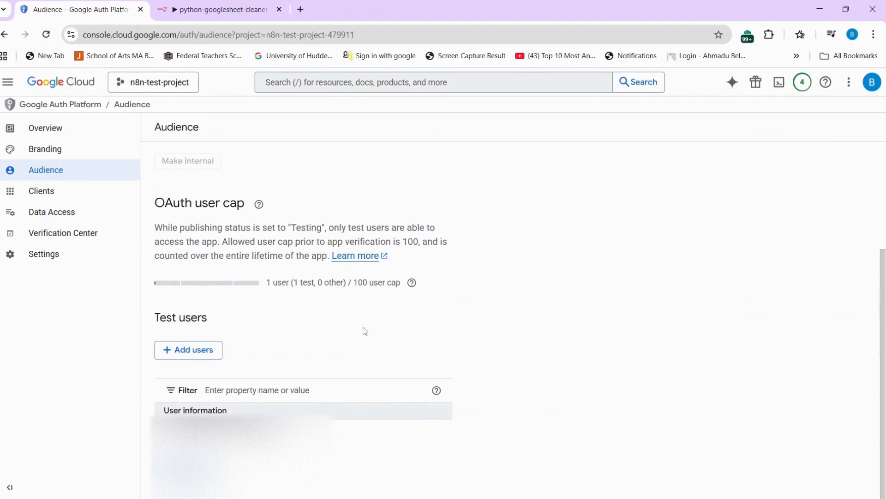
left_click(195, 351)
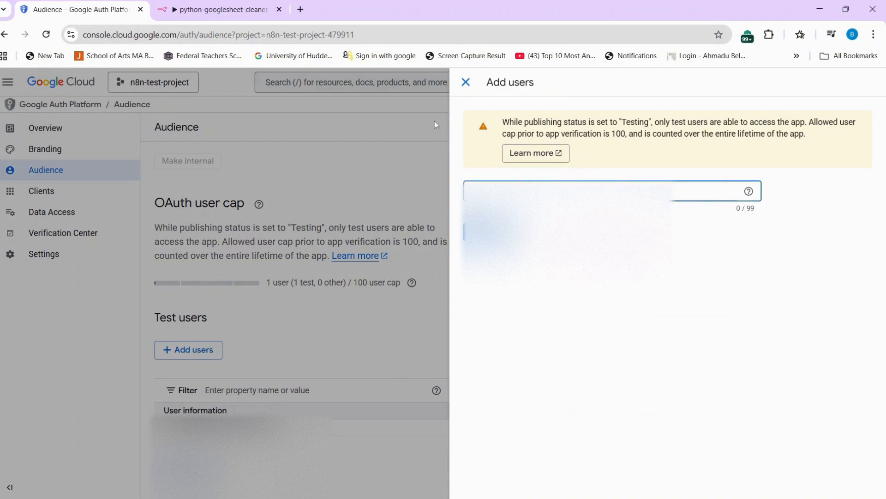
left_click(463, 91)
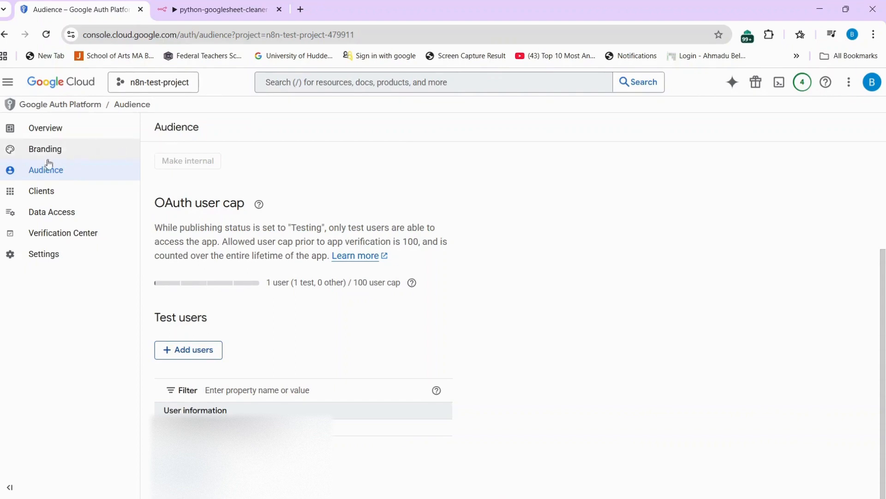
Start a new OAuth client in the Google Auth Platform with the application type Web application.
left_click(42, 192)
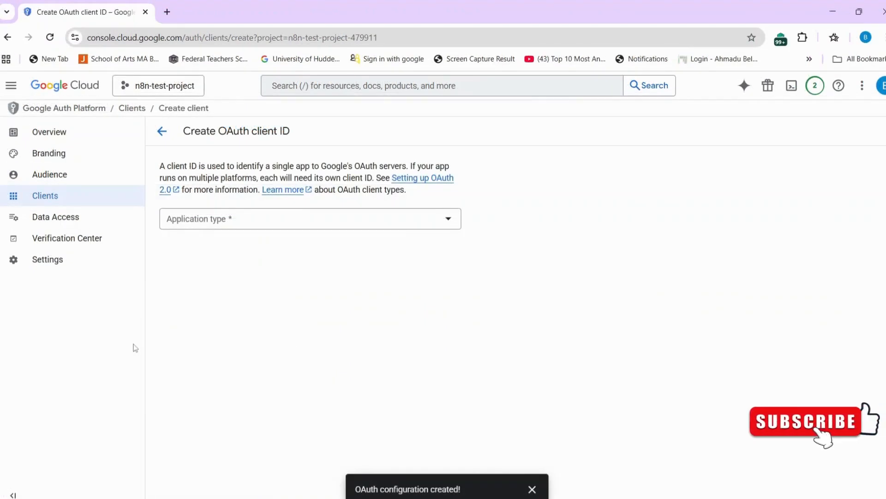
left_click(257, 221)
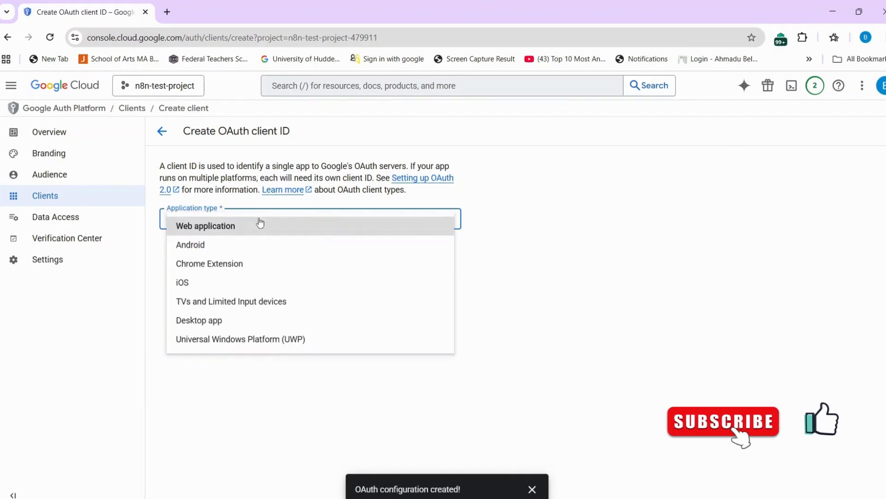
left_click(206, 230)
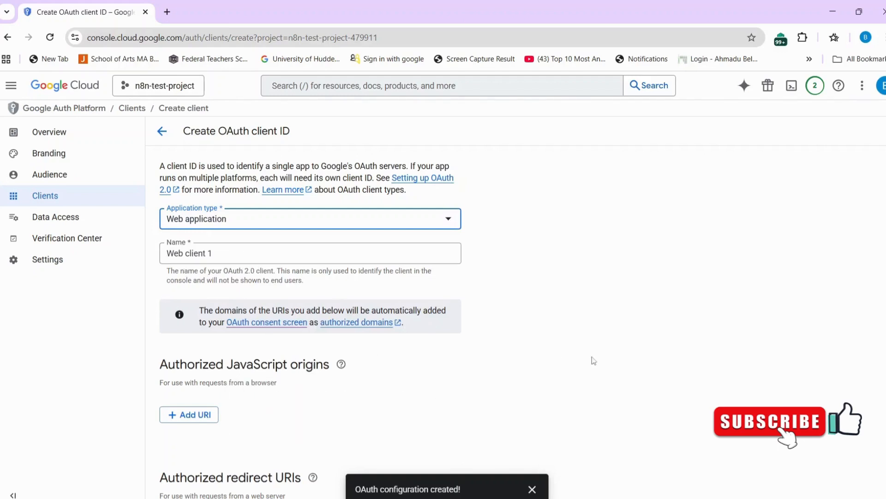
scroll(545, 357, "down", 3)
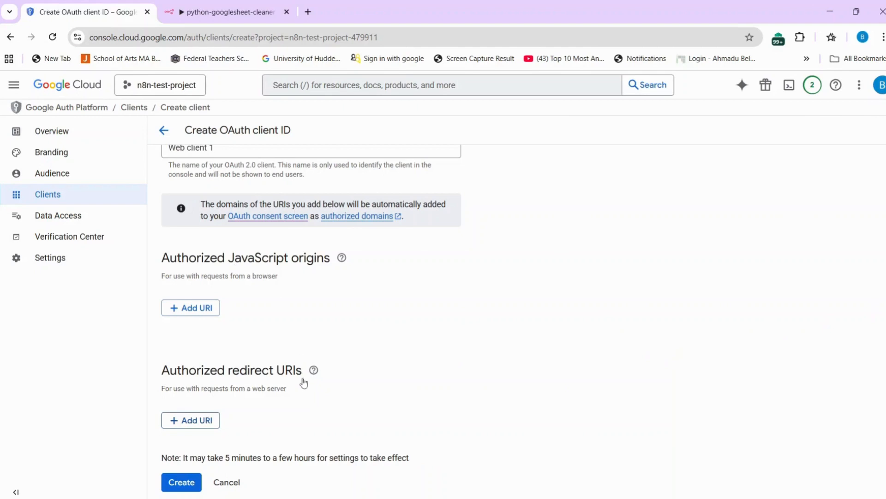
Add the OAuth Redirect URL from the n8n credential as an authorized redirect URI and create the OAuth client.
mouse_move(312, 372)
left_click(220, 7)
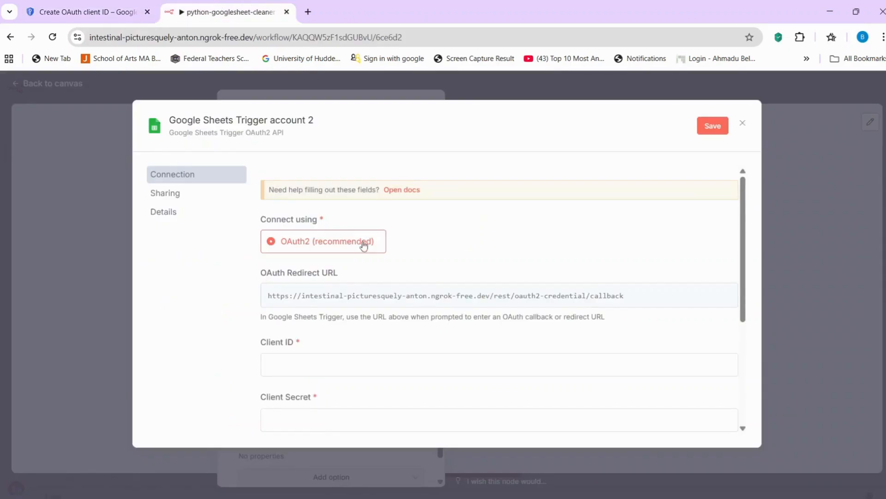
left_click(699, 294)
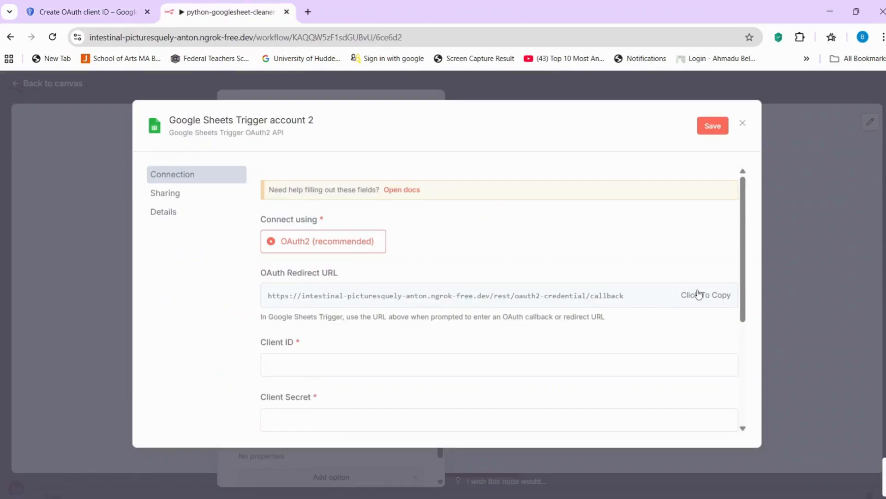
left_click(76, 6)
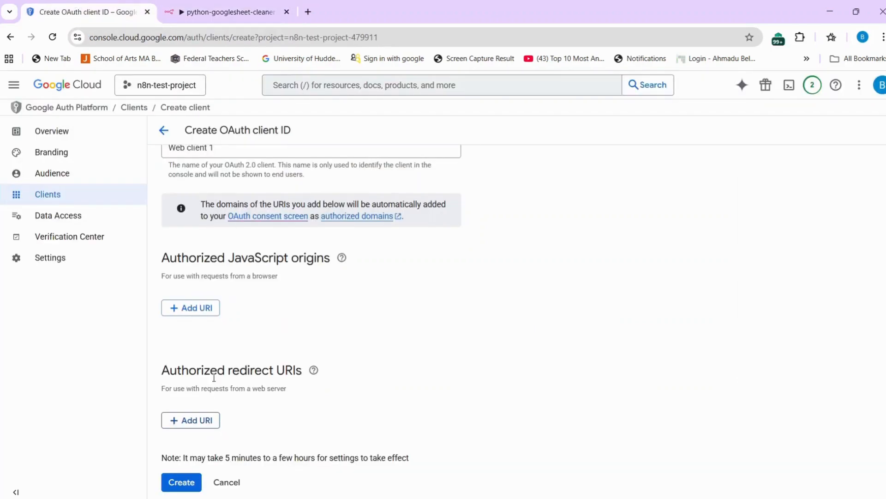
left_click(205, 425)
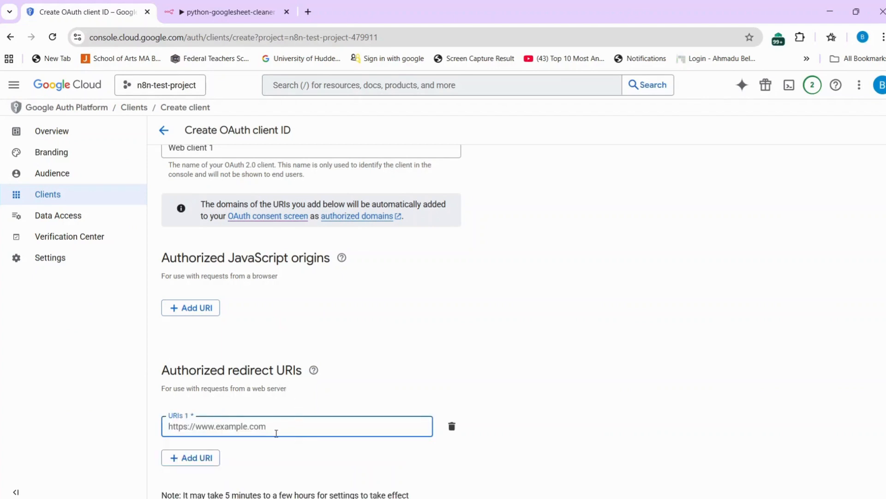
key("ctrl+v")
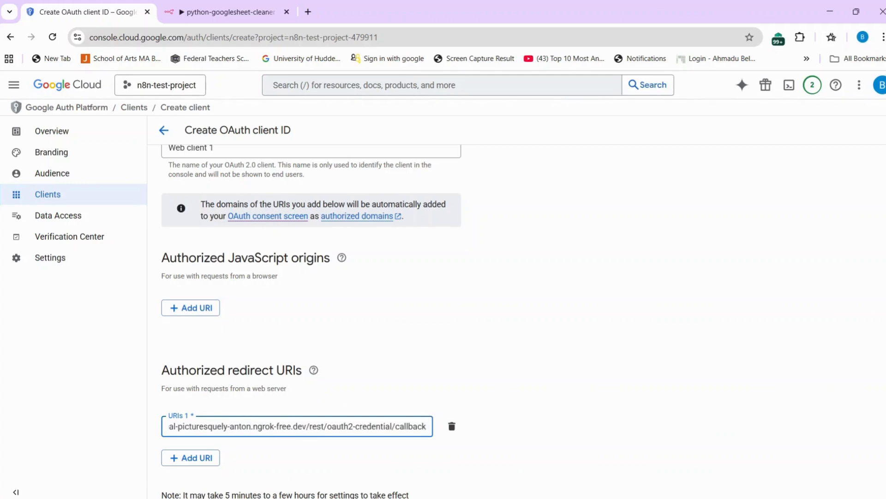
scroll(517, 321, "down", 1)
left_click(561, 464)
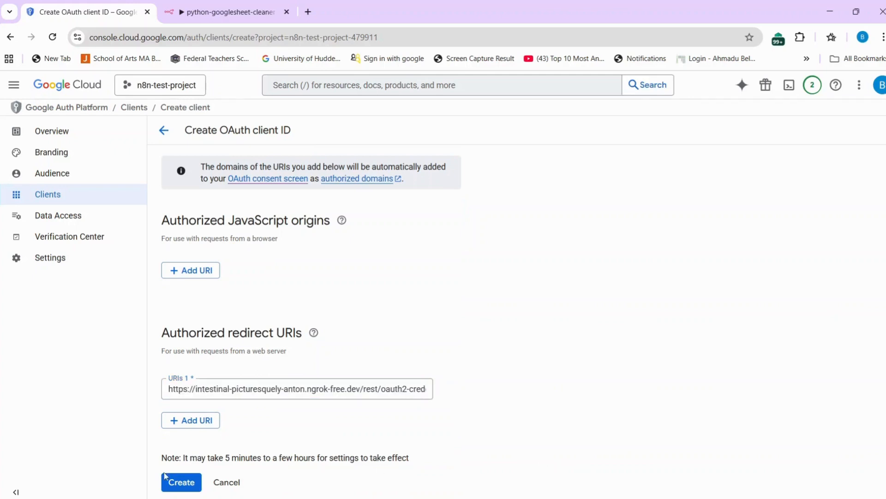
left_click(180, 485)
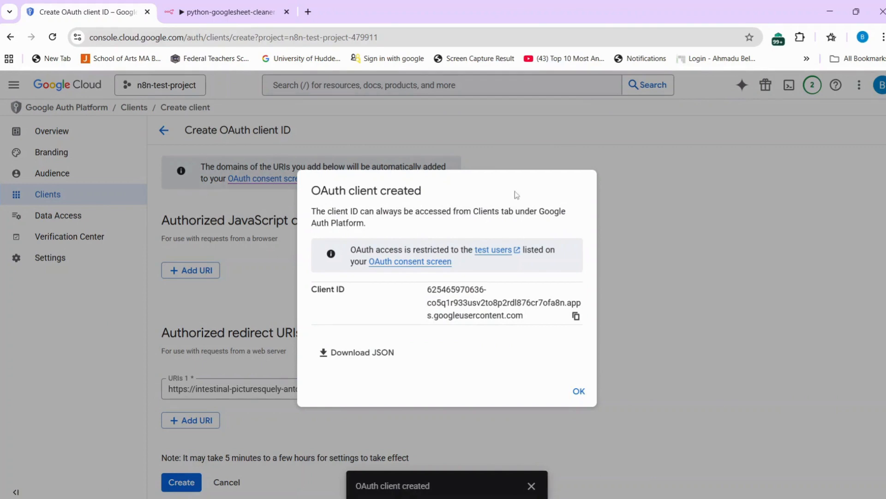
Copy the new OAuth client's ID and paste it into the Client ID of the n8n Google Sheets Trigger credential.
left_click(576, 317)
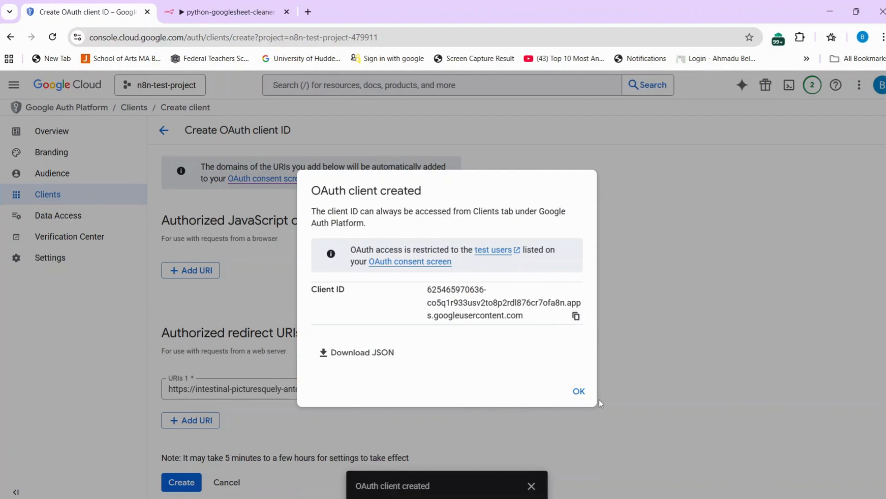
left_click(333, 359)
left_click(578, 393)
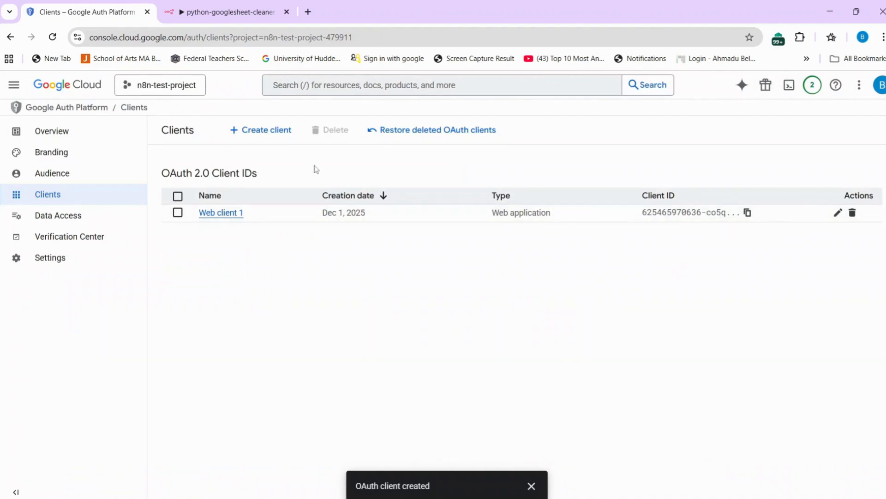
left_click(213, 19)
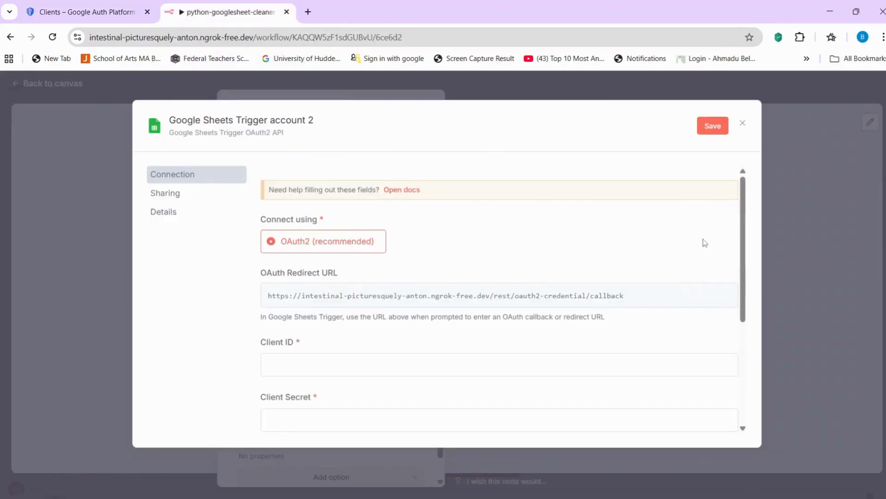
left_click_drag(744, 262, 754, 313)
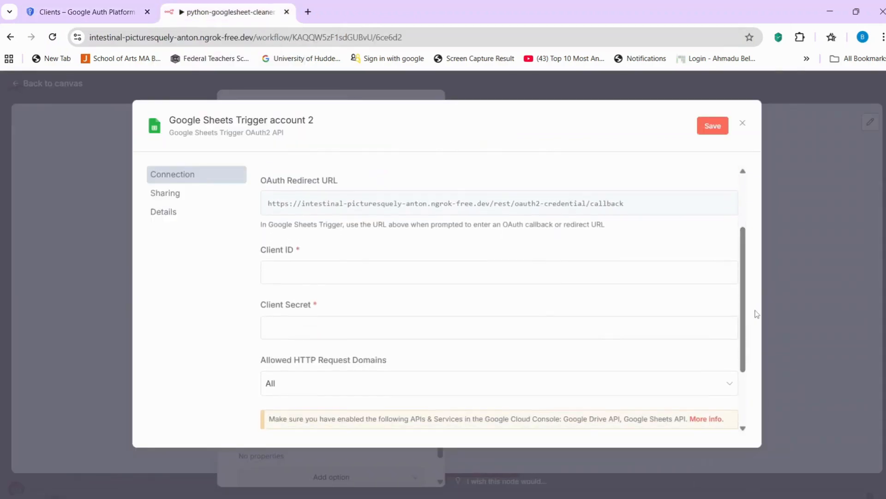
left_click(301, 281)
key("ctrl+v")
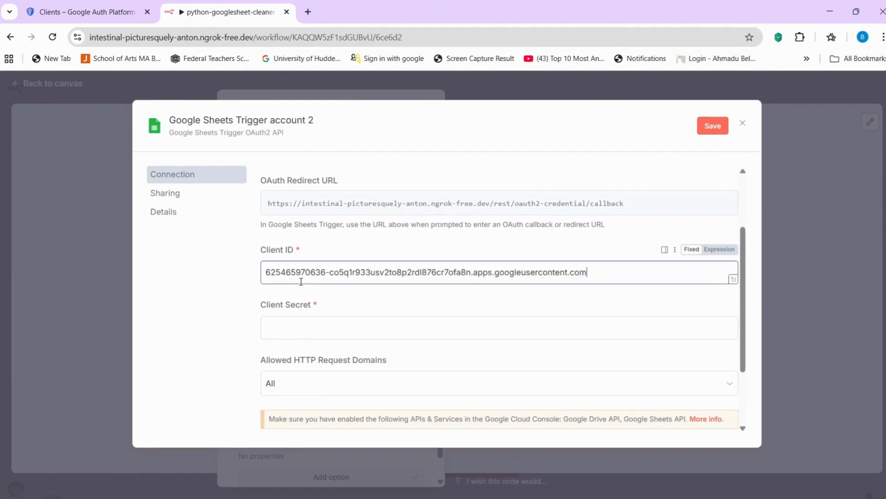
Copy the client secret of Web client 1 in Google Cloud and paste it into the n8n credential's Client Secret field.
left_click(109, 5)
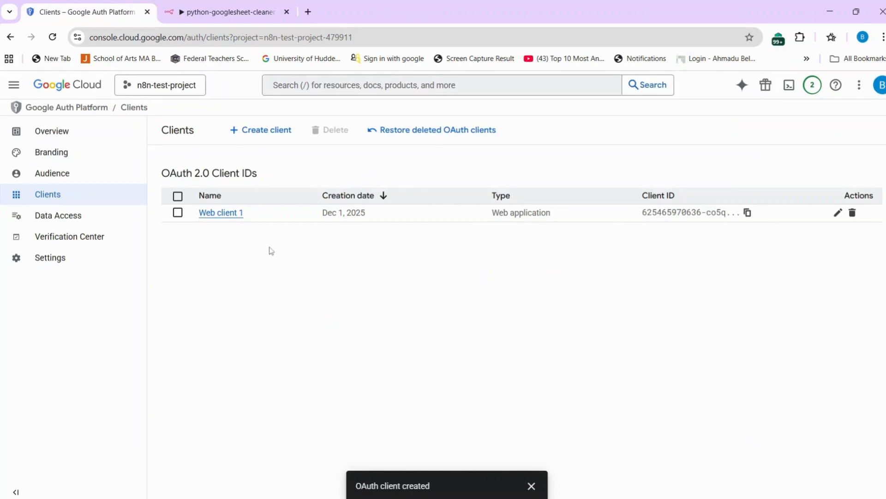
left_click(222, 213)
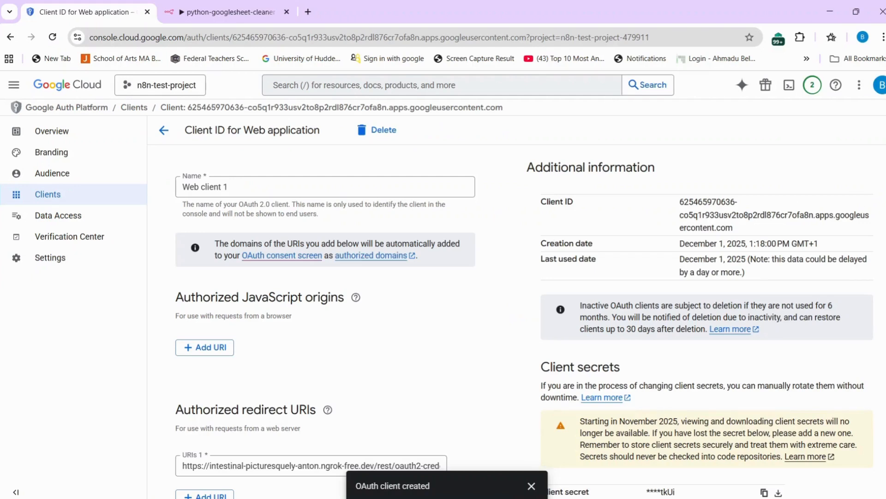
scroll(764, 194, "down", 1)
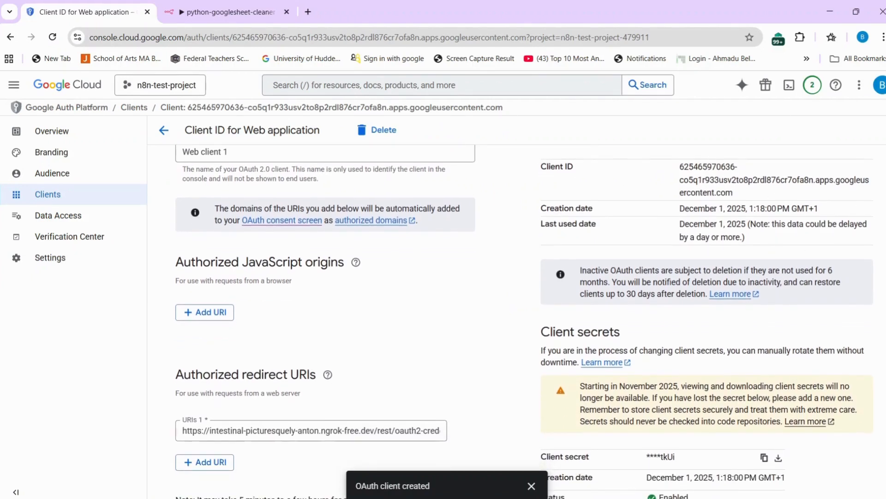
scroll(810, 250, "down", 1)
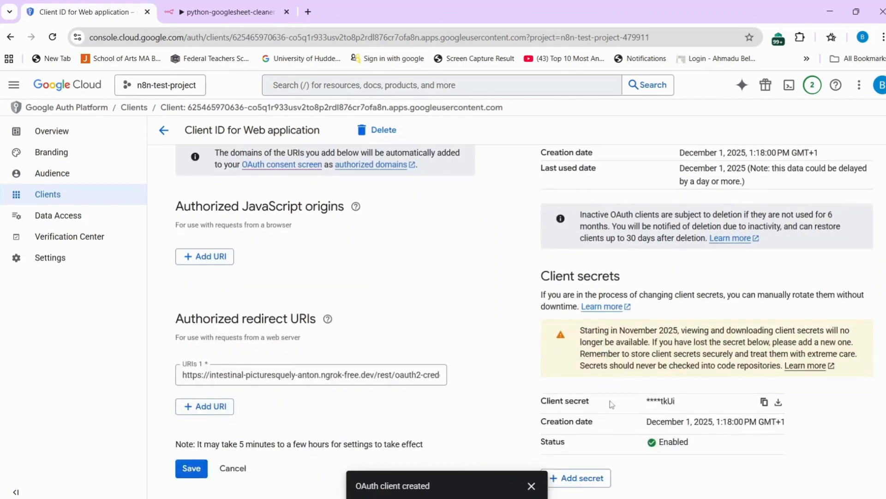
left_click(765, 401)
left_click(215, 14)
left_click(289, 329)
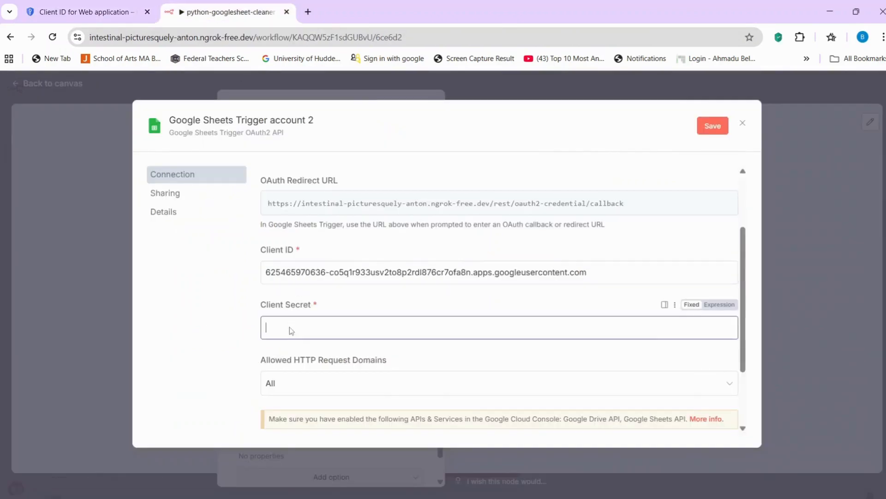
key("ctrl+v")
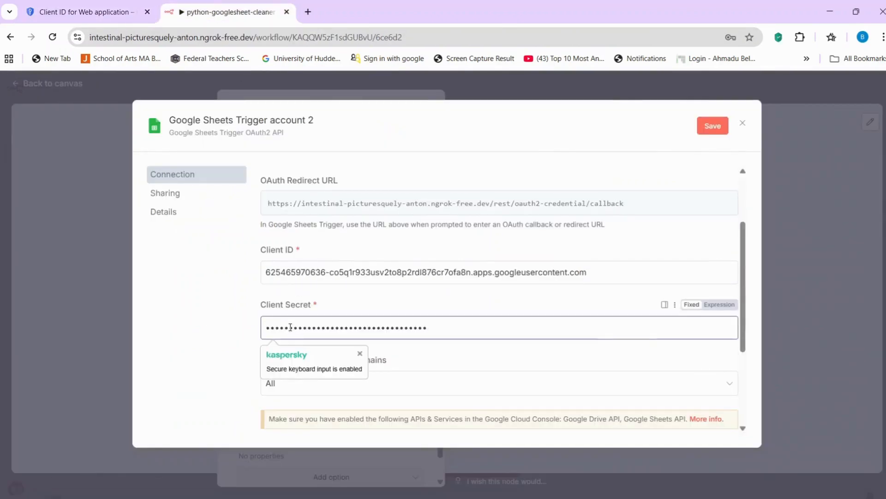
Save the Google Sheets Trigger credential and open its Google sign-in window.
left_click(745, 287)
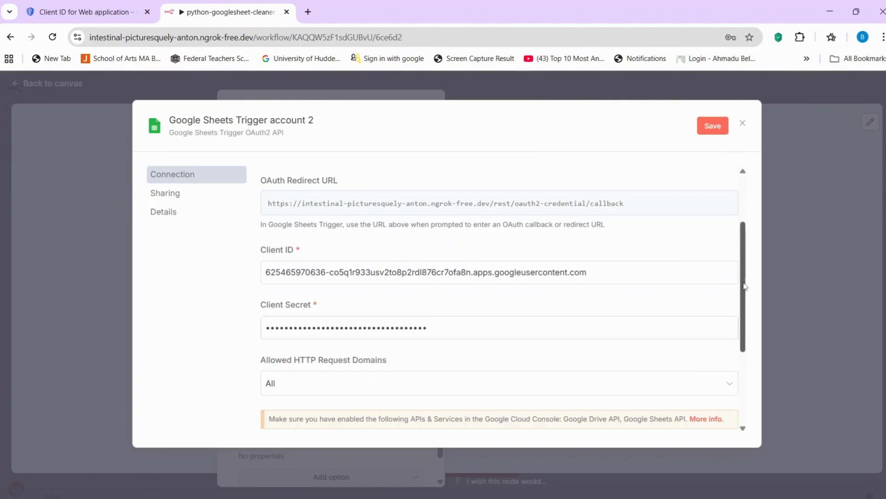
scroll(744, 286, "down", 1)
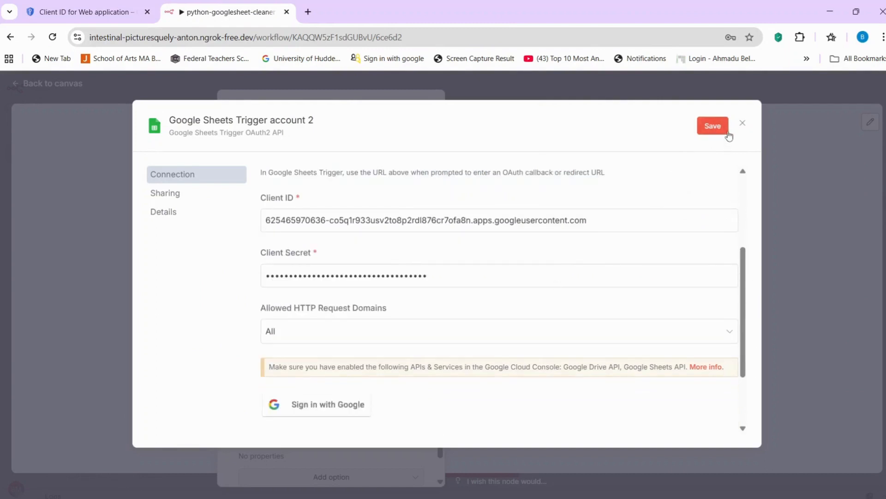
left_click(714, 126)
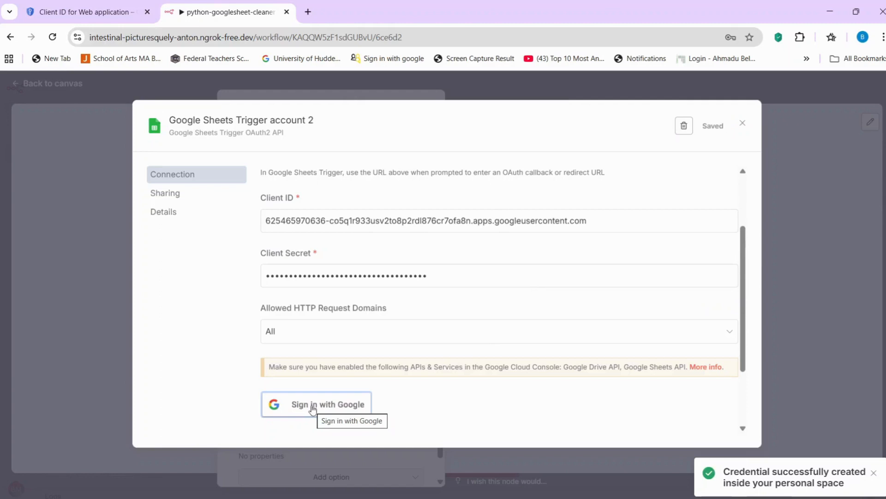
left_click(313, 408)
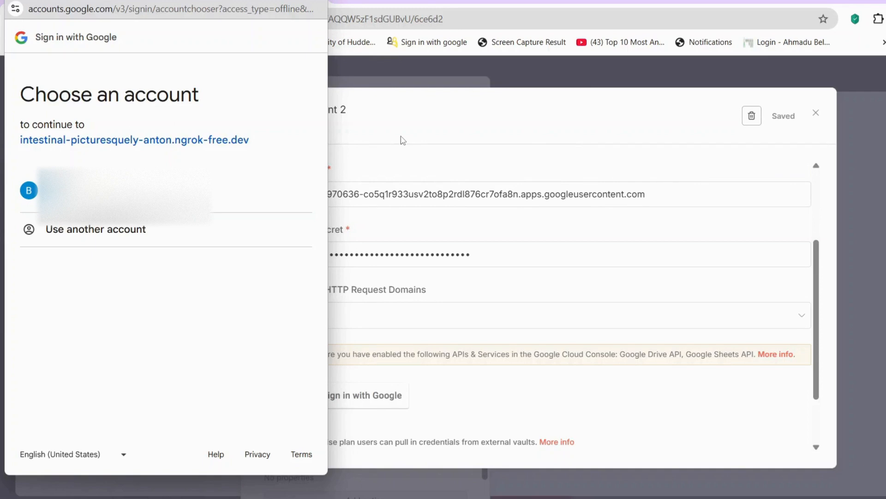
left_click(430, 98)
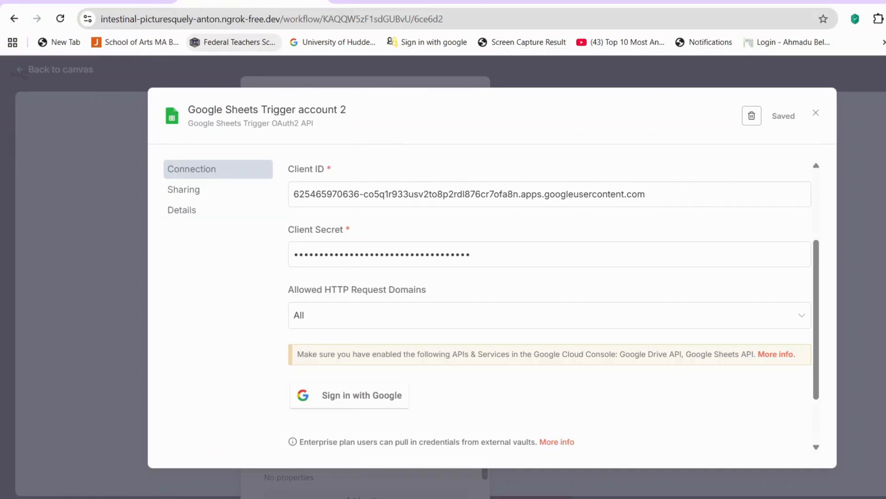
Search Google Cloud for "Google drive" and enable the Google Drive API for n8n-test-project.
left_click(92, 2)
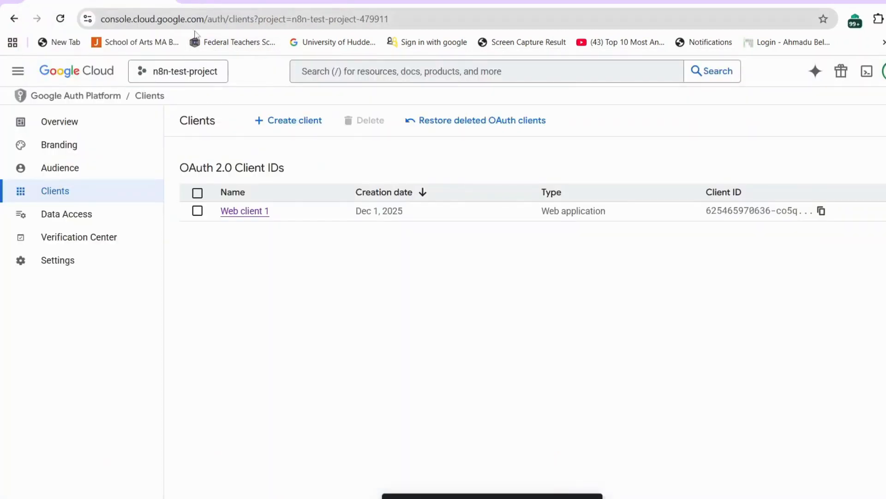
left_click(347, 74)
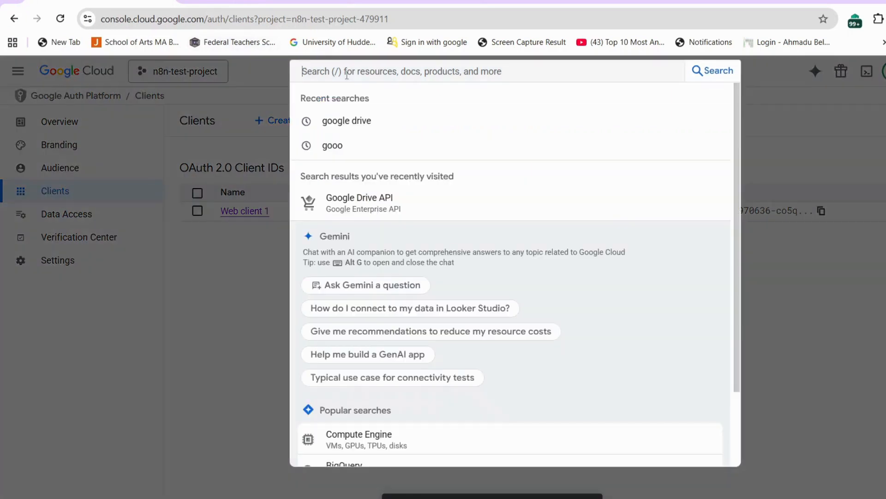
type("G")
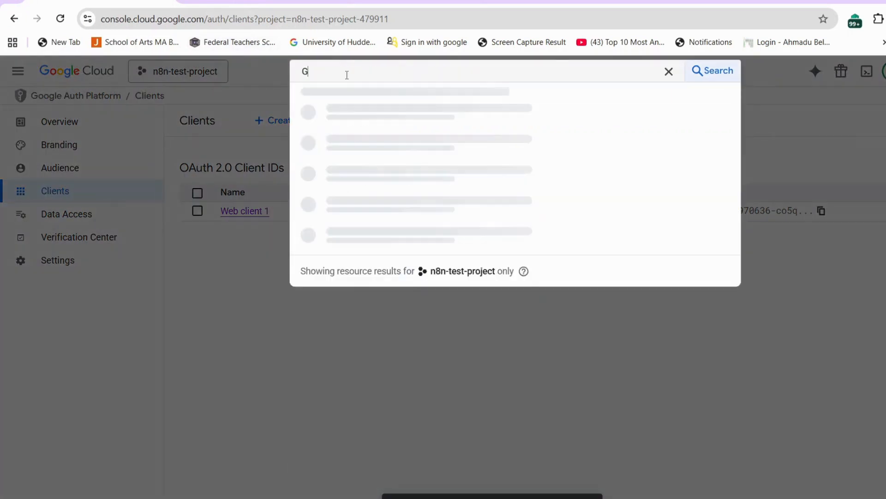
type("oo")
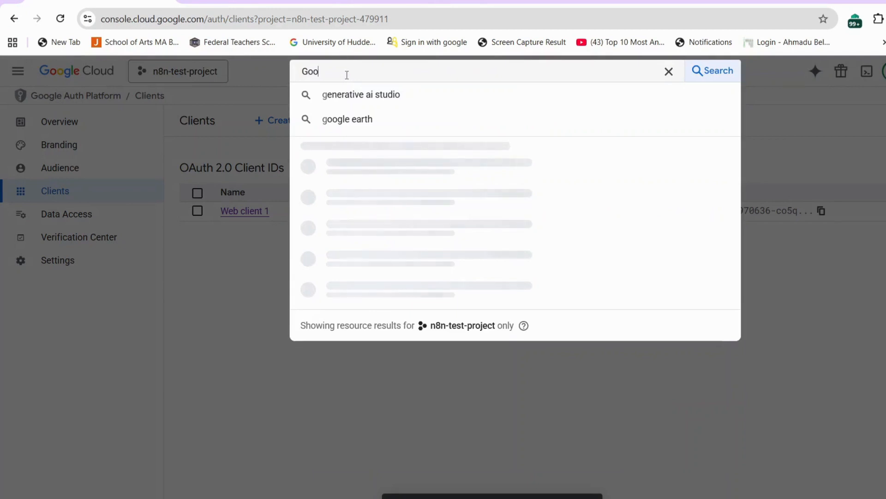
type("gle drive")
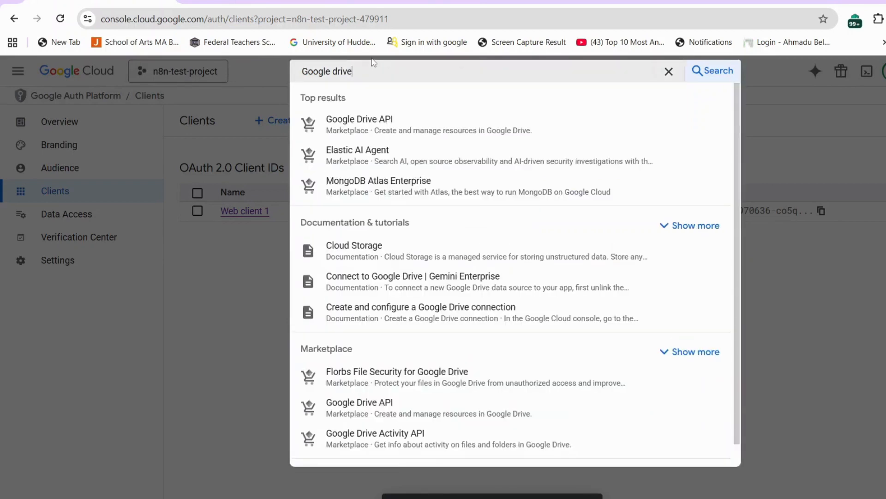
left_click(375, 130)
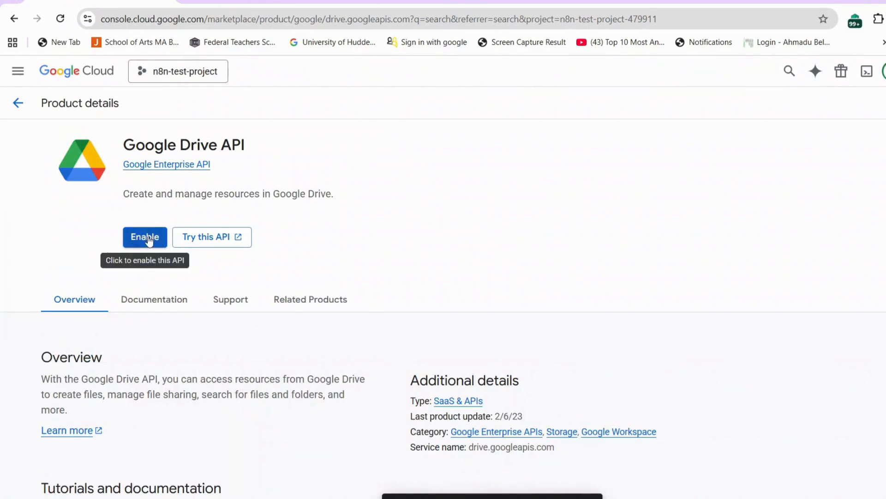
left_click(148, 240)
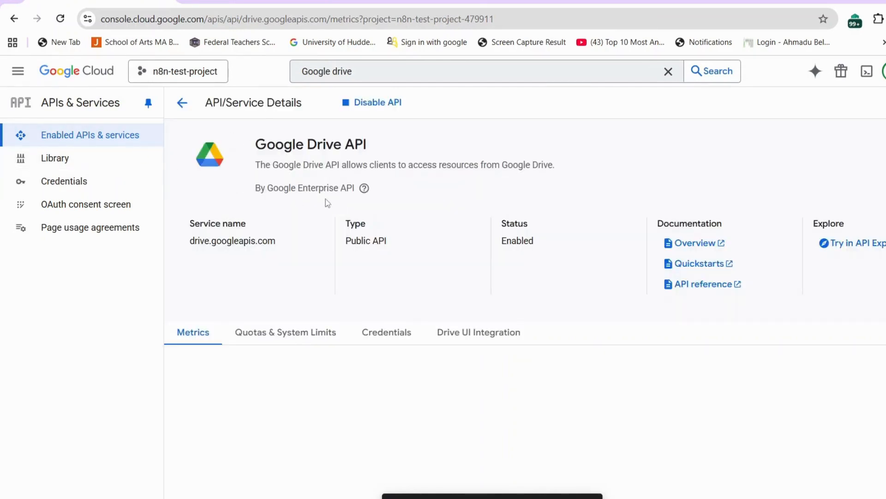
Search Google Cloud for "Google sheets" and enable the Google Sheets API for n8n-test-project.
left_click(366, 71)
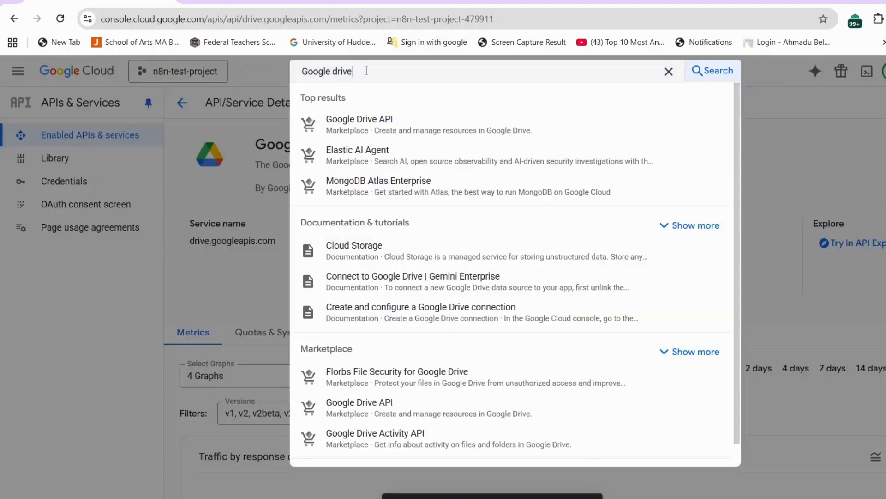
double_click(334, 72)
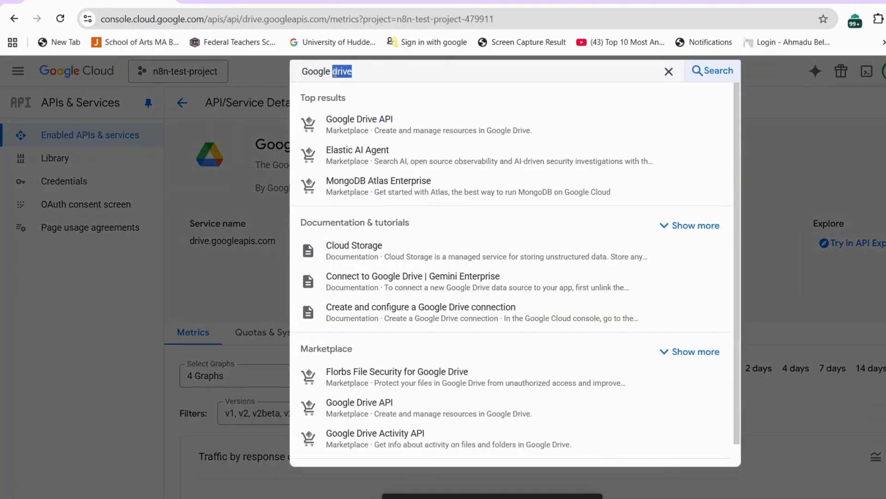
type("sheets")
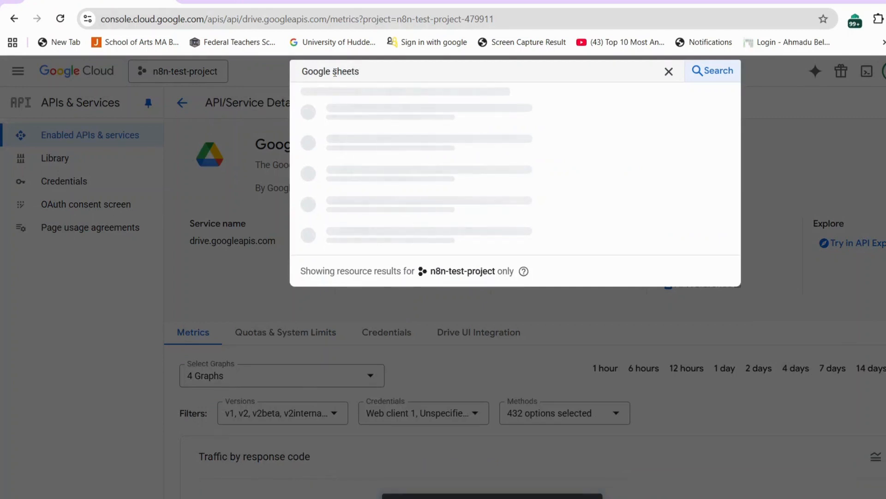
key("Return")
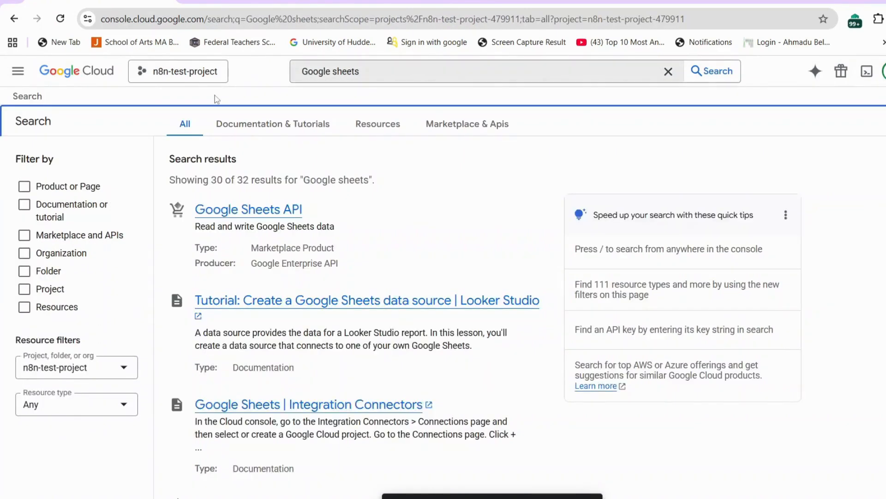
left_click(268, 212)
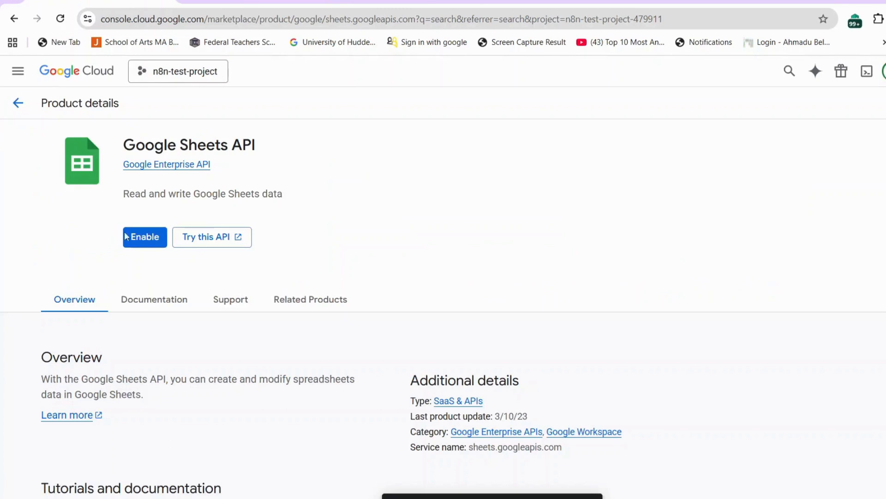
left_click(139, 235)
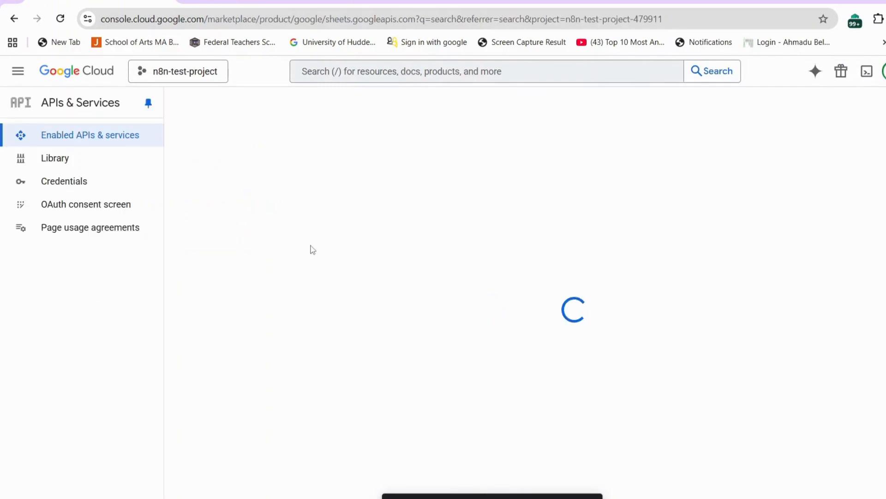
Go to the Data Access settings of the project's OAuth consent screen and open the scope editor.
left_click(87, 78)
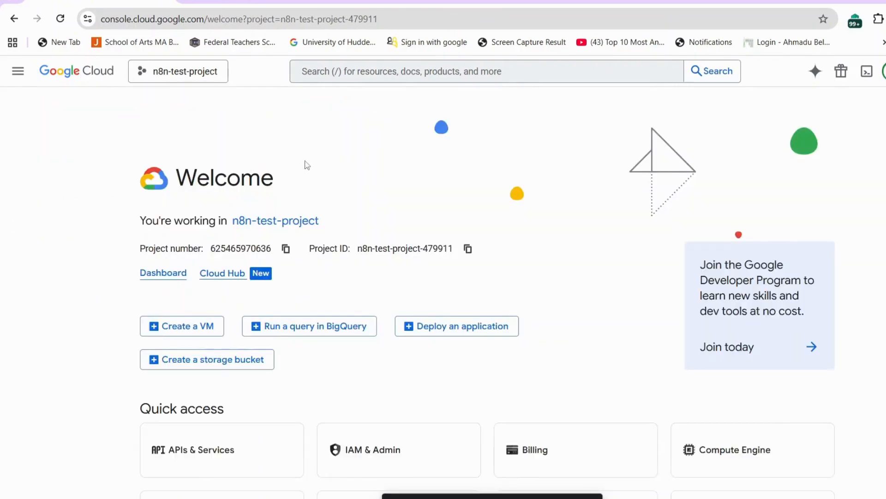
left_click(242, 453)
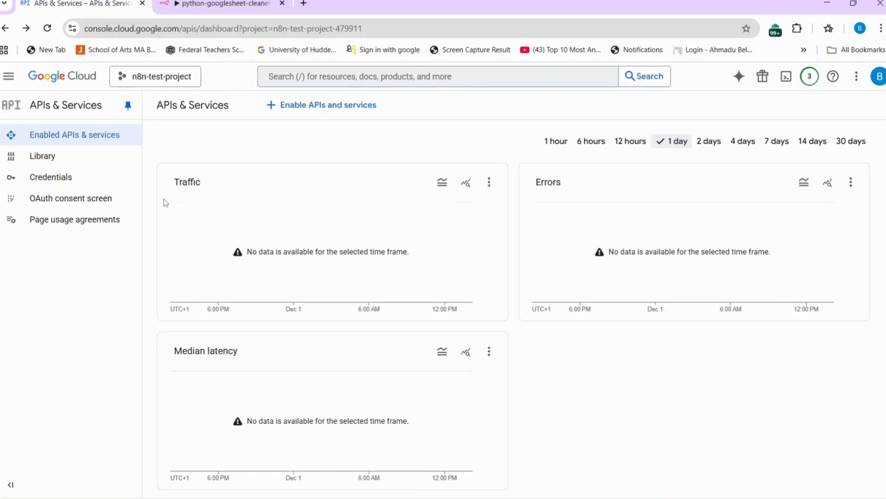
left_click(62, 198)
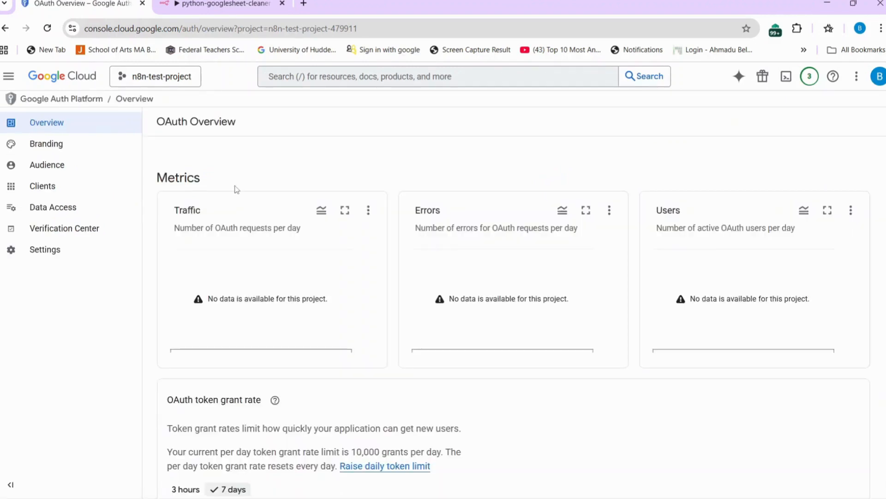
left_click(54, 214)
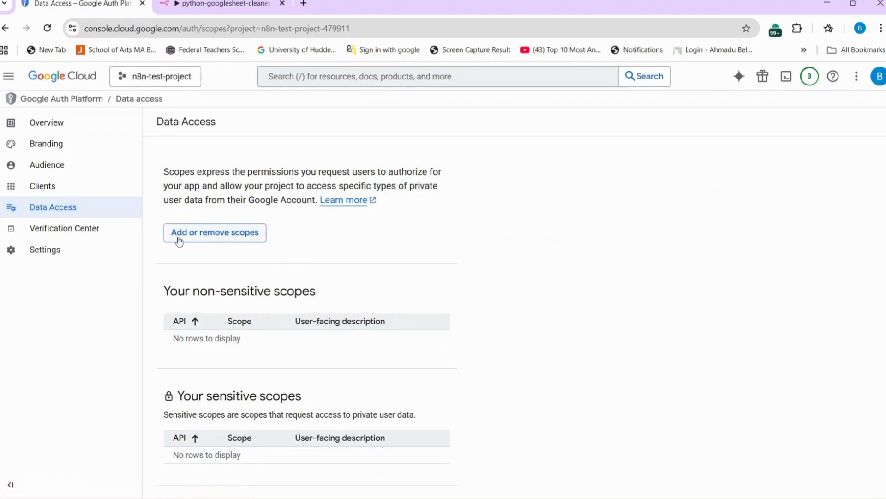
left_click(238, 240)
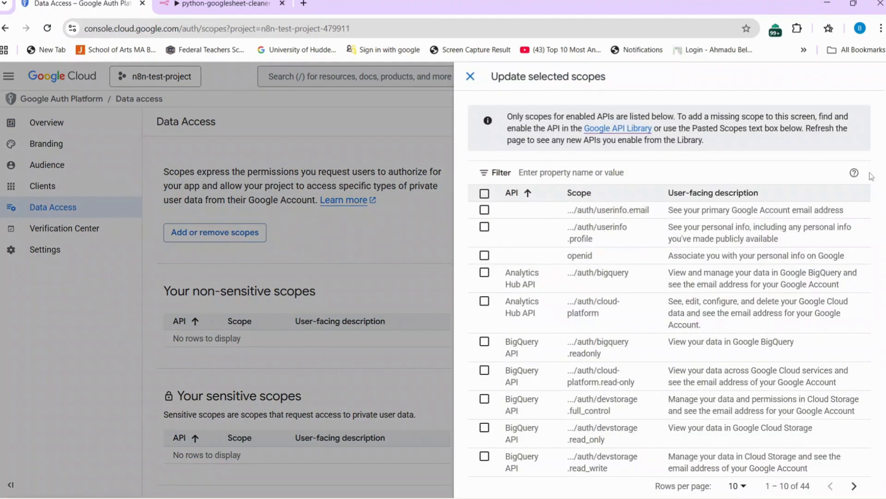
left_click_drag(882, 178, 882, 475)
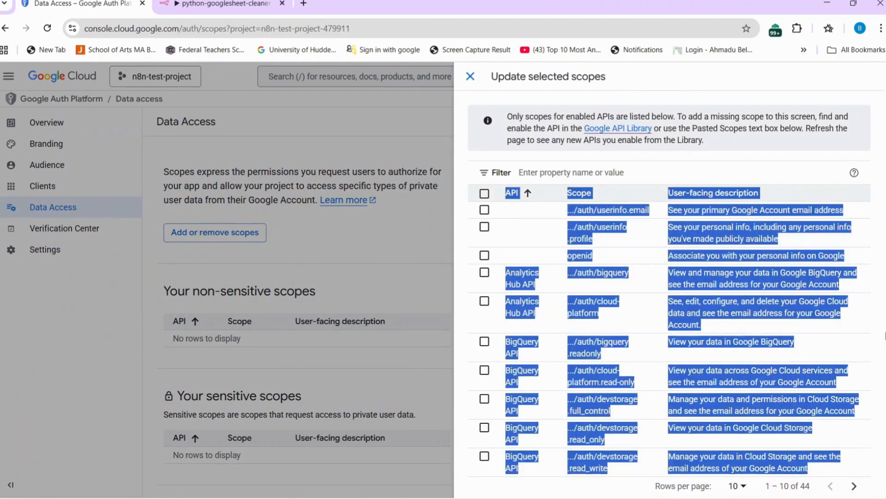
scroll(670, 277, "down", 4)
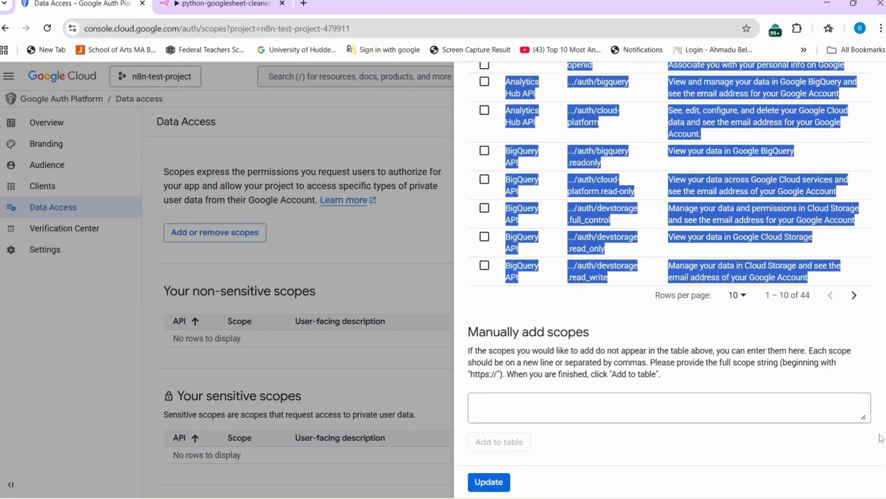
left_click(828, 446)
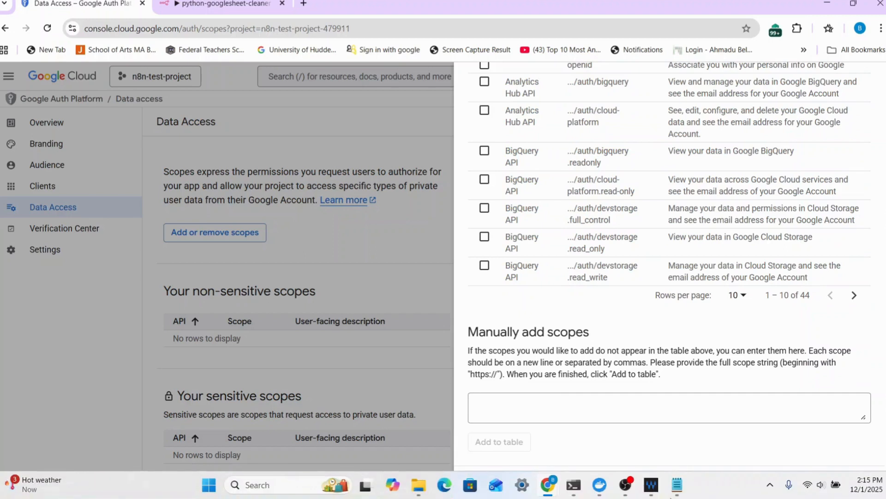
left_click(677, 485)
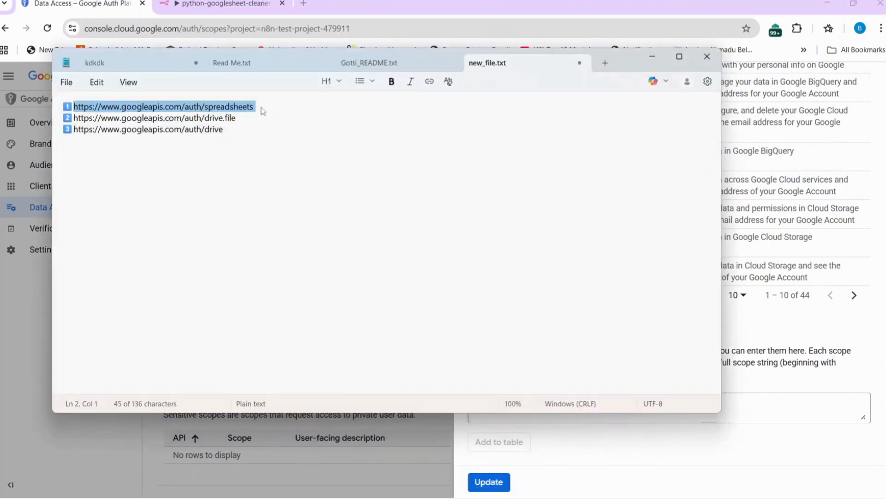
left_click_drag(261, 109, 74, 102)
key("ctrl+c")
left_click(765, 398)
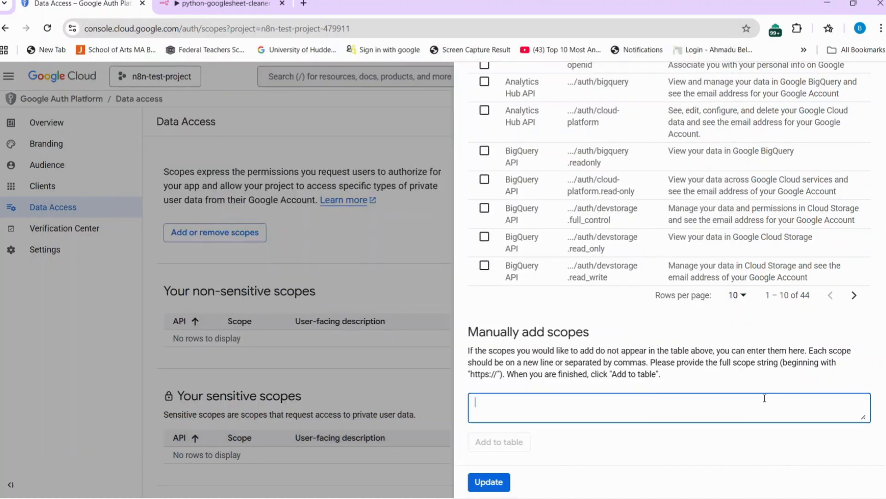
key("ctrl+v")
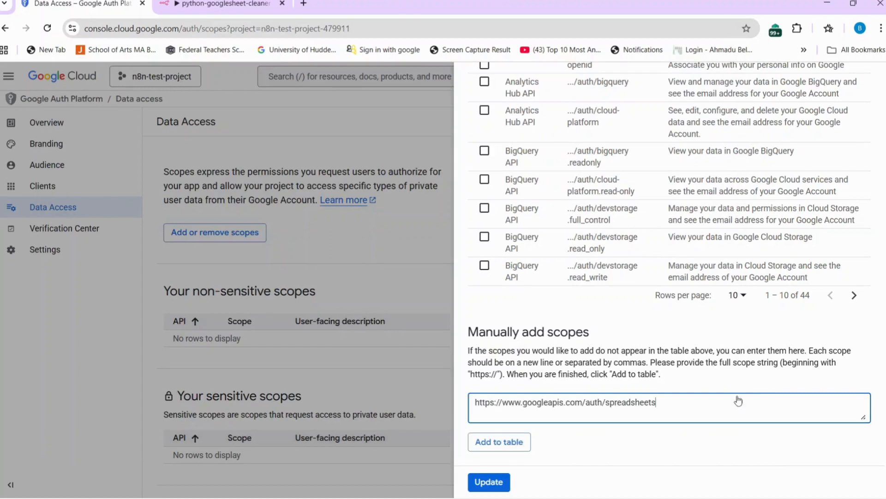
left_click(503, 450)
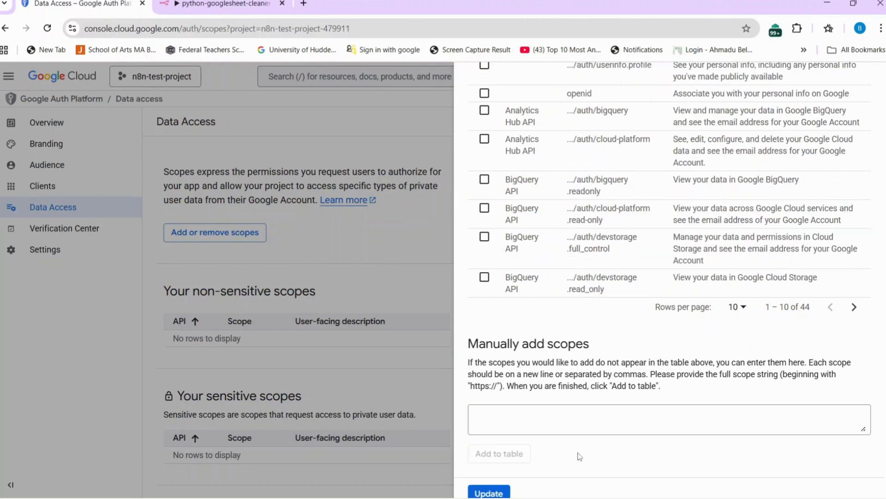
left_click(488, 493)
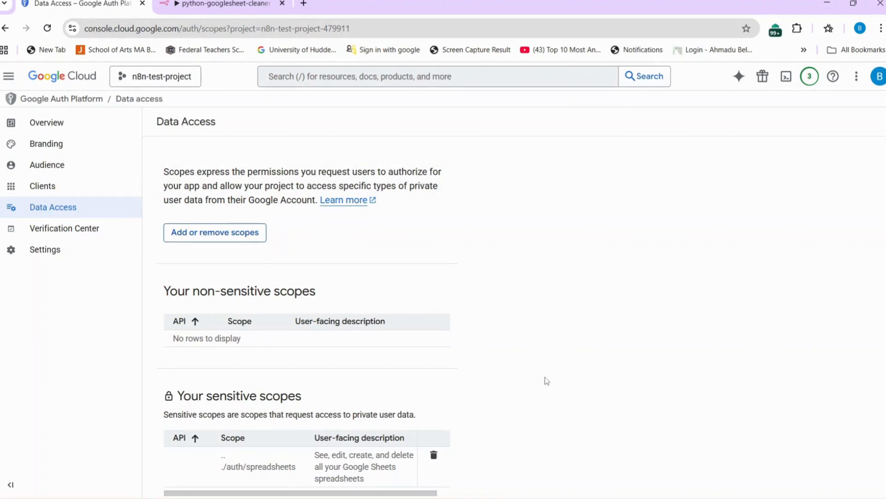
key("alt+Tab")
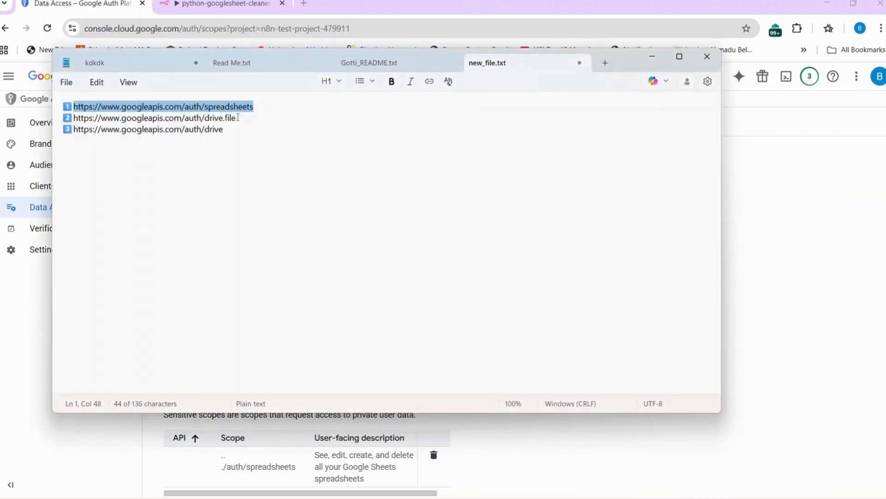
left_click(240, 119)
left_click_drag(240, 119, 74, 118)
key("ctrl+c")
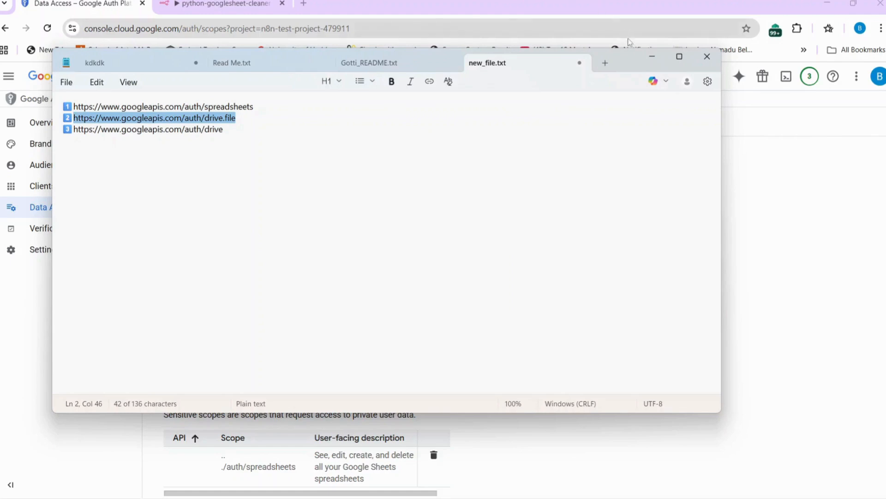
key("alt+Tab")
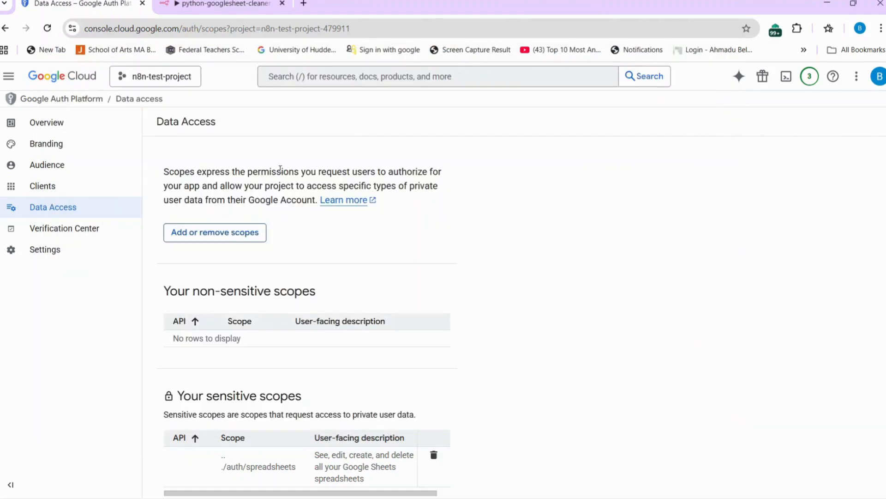
left_click(213, 234)
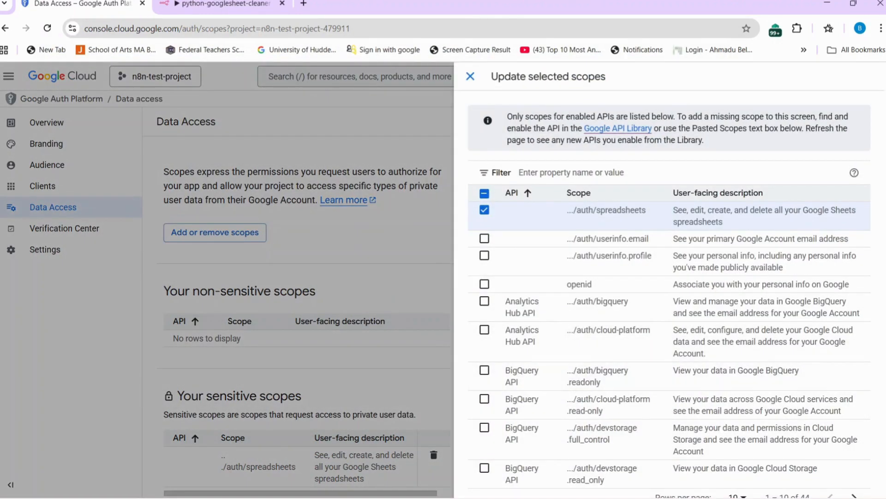
scroll(669, 277, "down", 4)
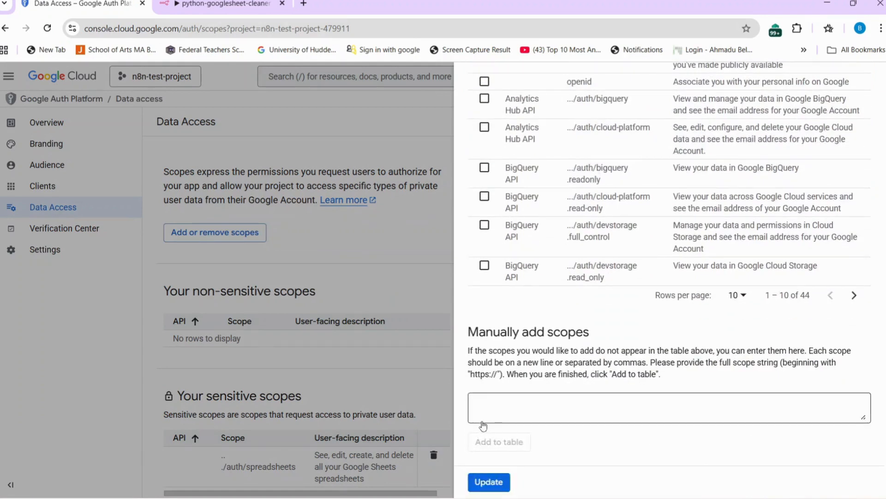
left_click(503, 411)
key("ctrl+v")
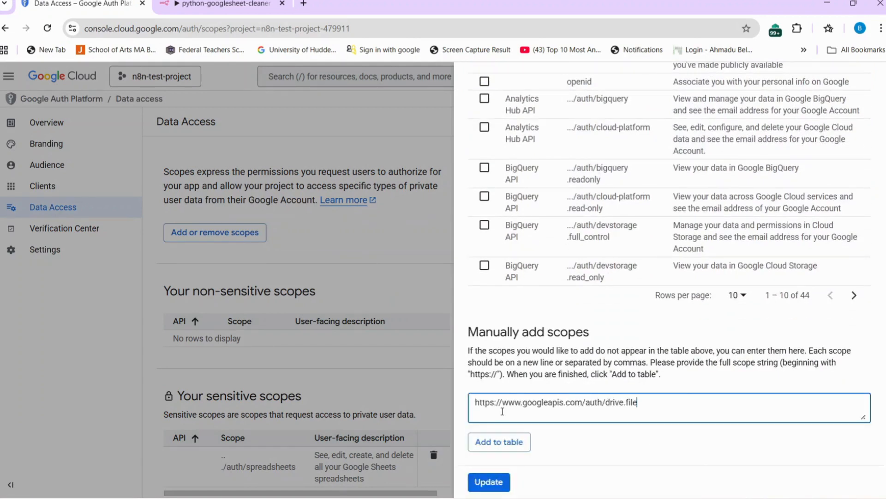
left_click(502, 442)
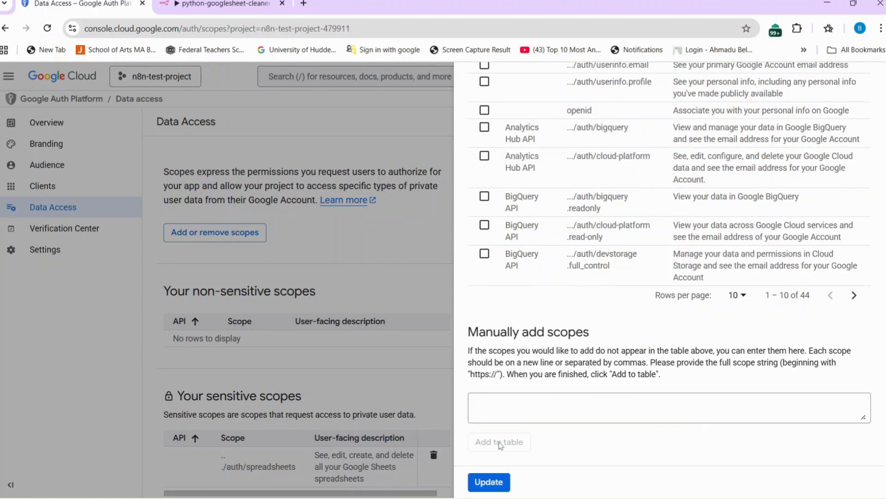
left_click(492, 485)
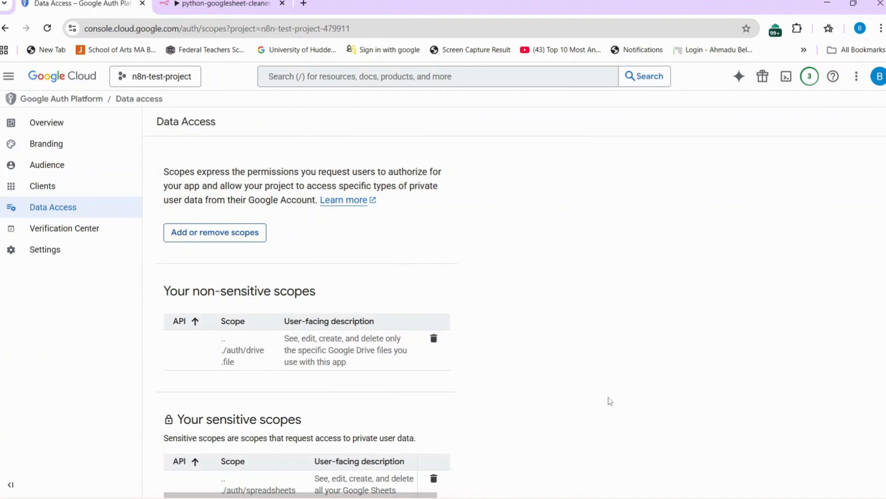
key("alt+Tab")
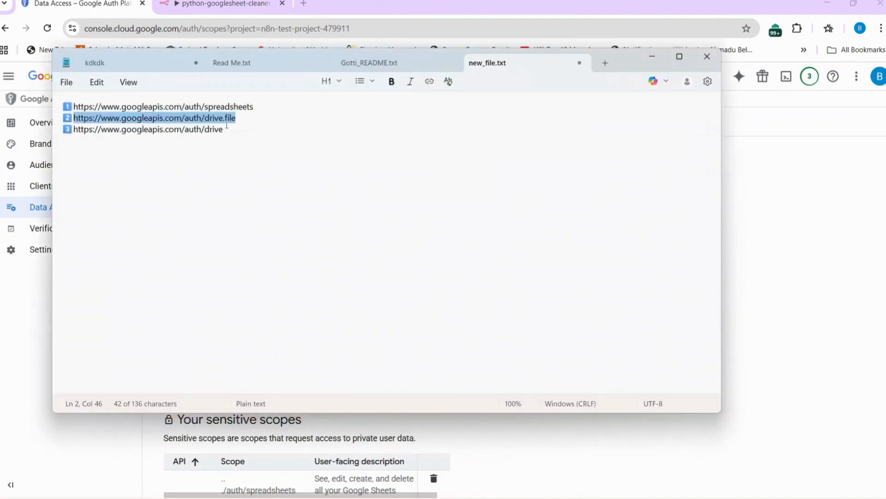
left_click_drag(231, 136, 74, 135)
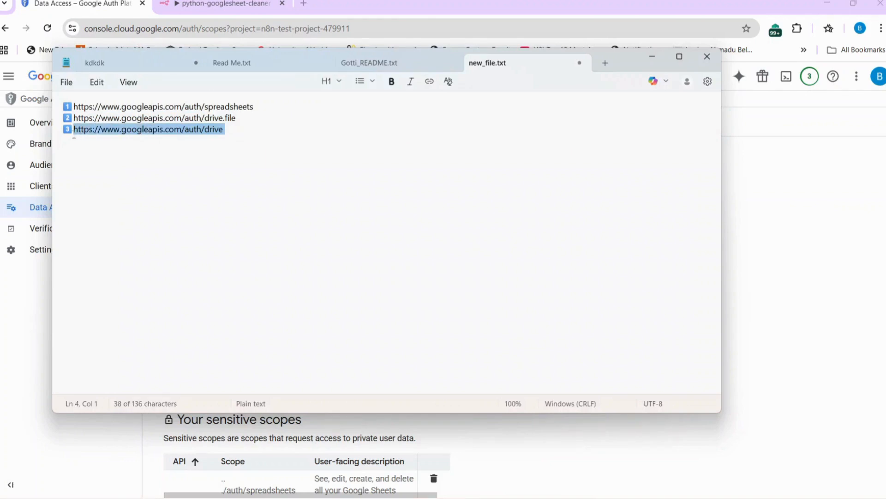
left_click(652, 57)
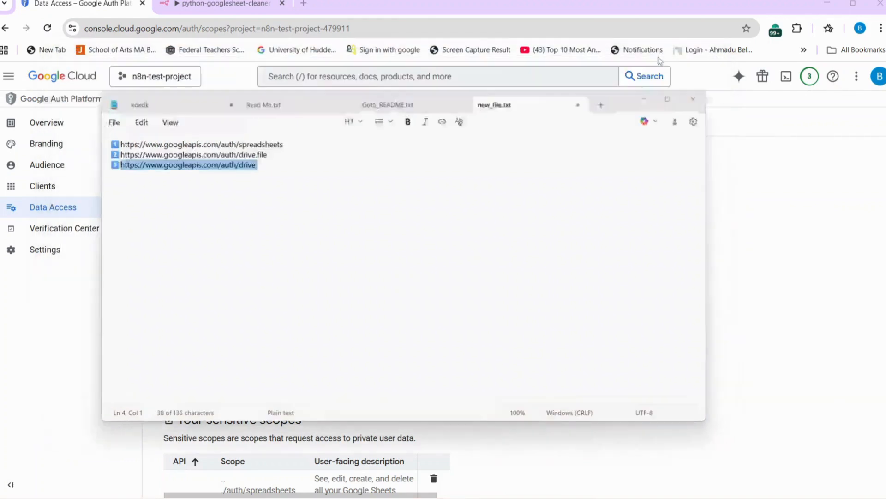
left_click(226, 239)
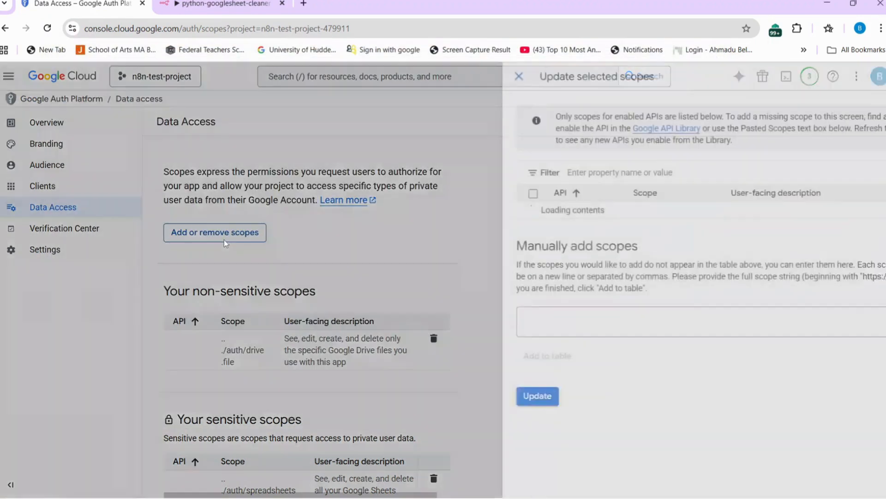
scroll(580, 324, "down", 4)
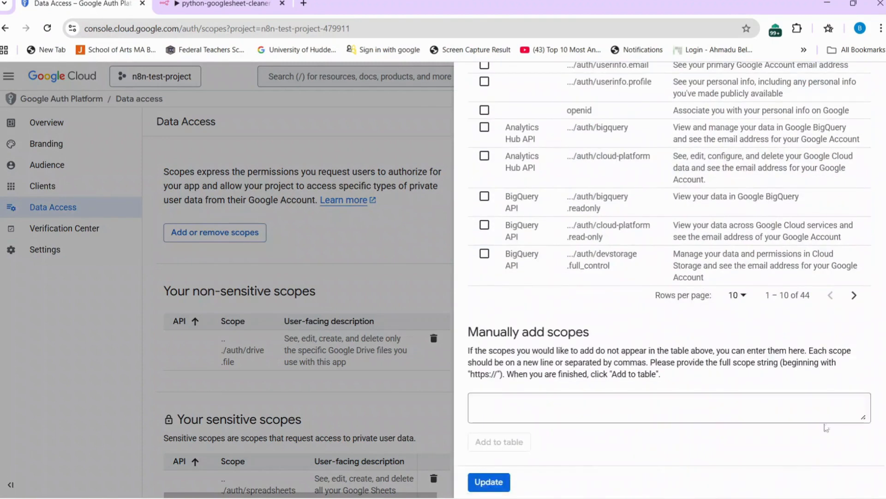
left_click(581, 403)
type("https://www.googleapis.com/auth/drive")
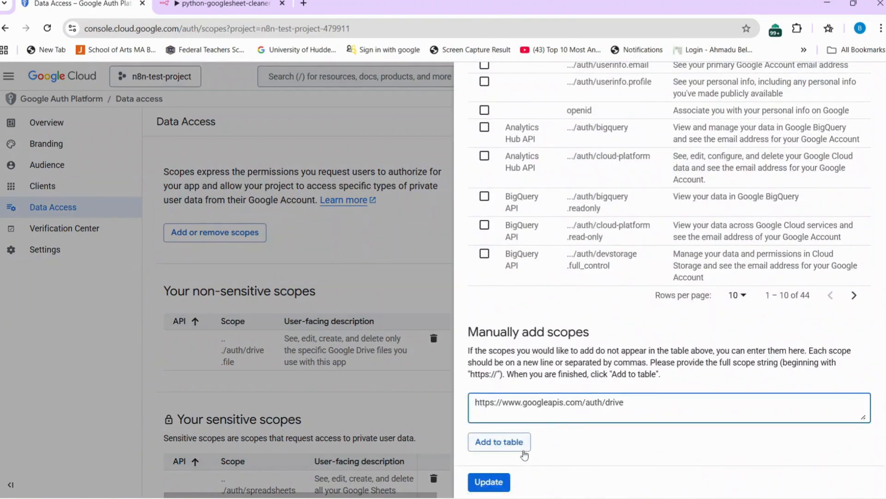
left_click(505, 444)
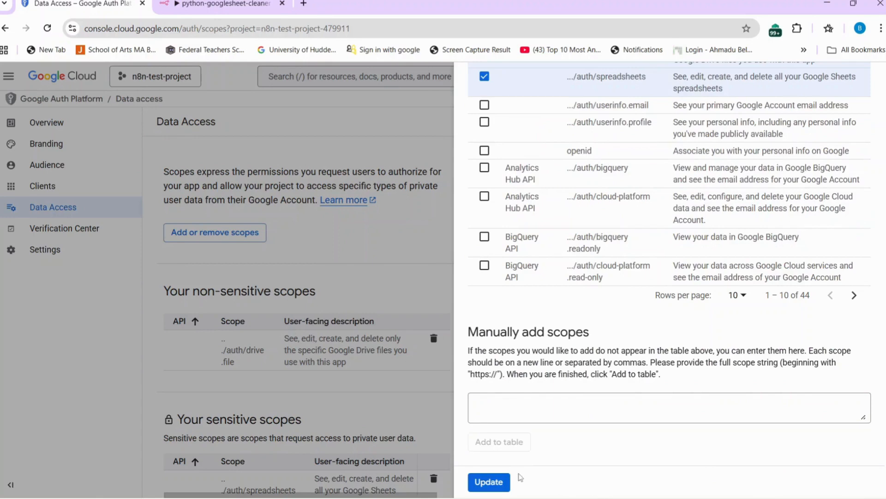
left_click(489, 482)
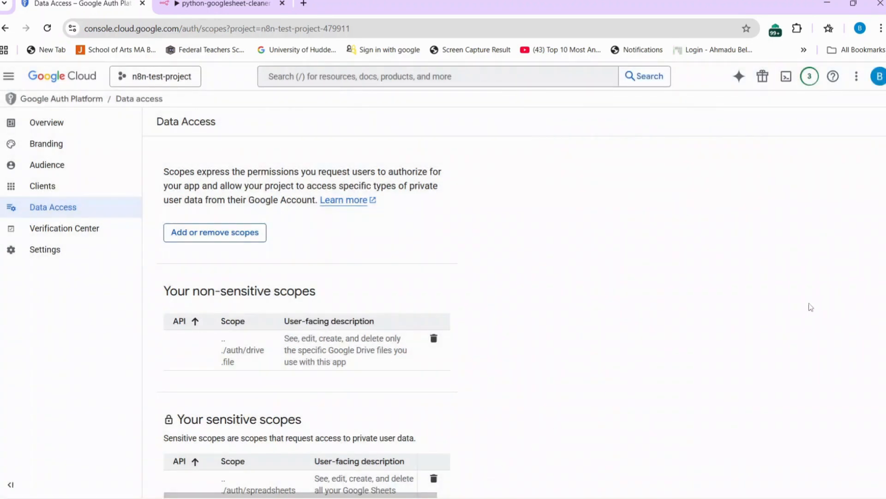
Save the added data access scopes and switch to n8n to return to the Google Sheets Trigger credential's sign-in option.
scroll(310, 318, "down", 5)
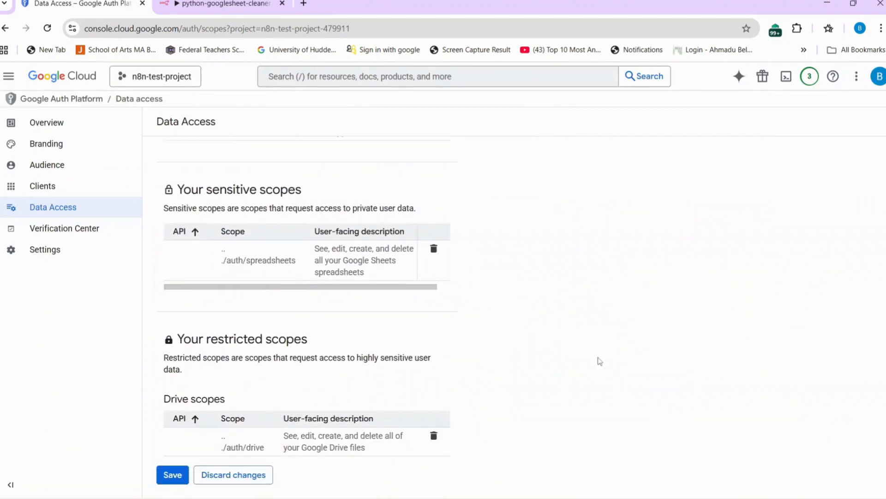
left_click(174, 480)
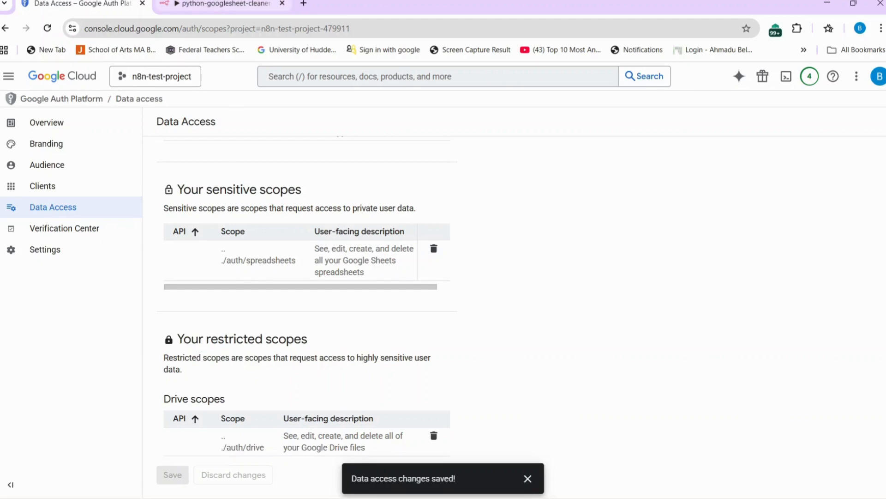
left_click(216, 3)
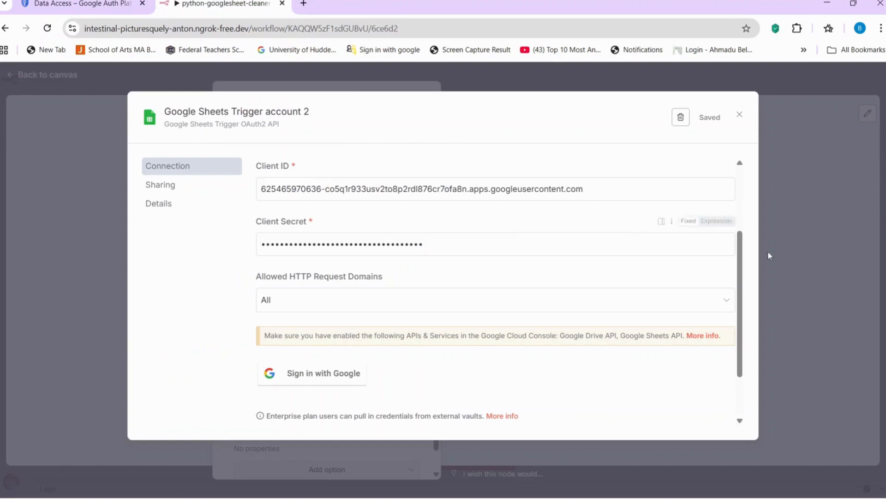
scroll(749, 310, "down", 1)
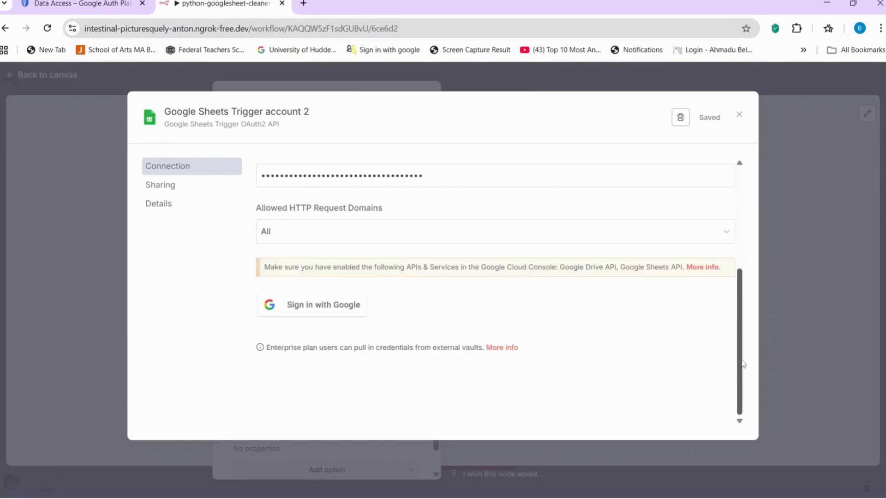
scroll(749, 310, "up", 1)
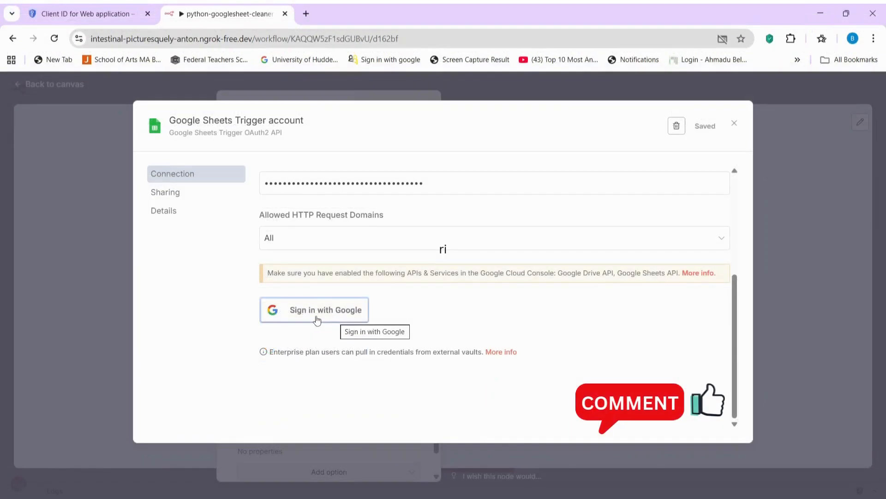
Start the Google sign-in for the credential with the listed account and continue past the unverified app warning.
left_click(317, 320)
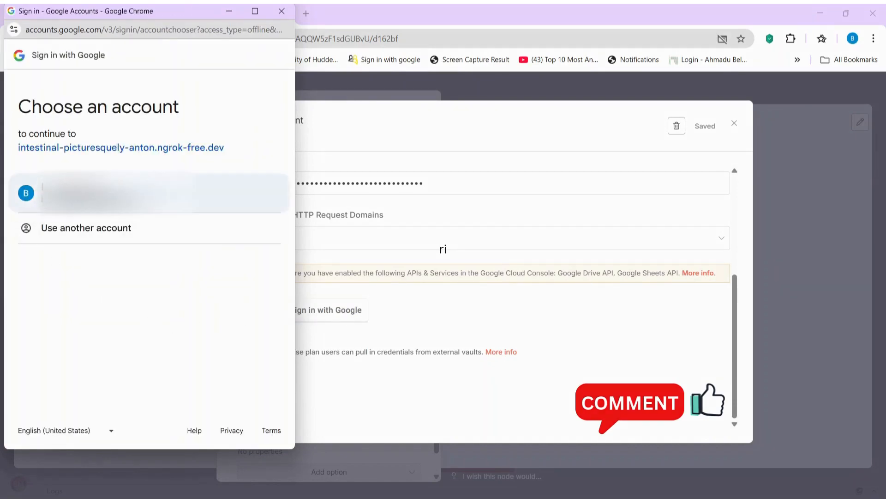
left_click(106, 193)
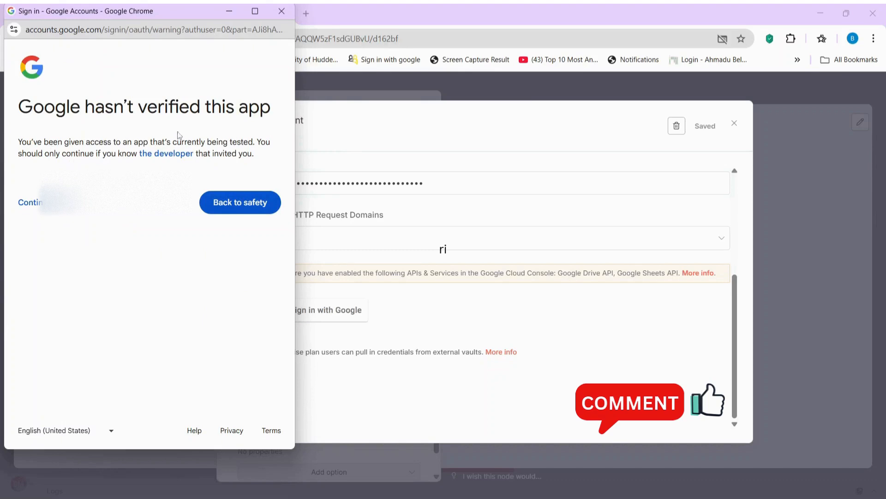
left_click(34, 208)
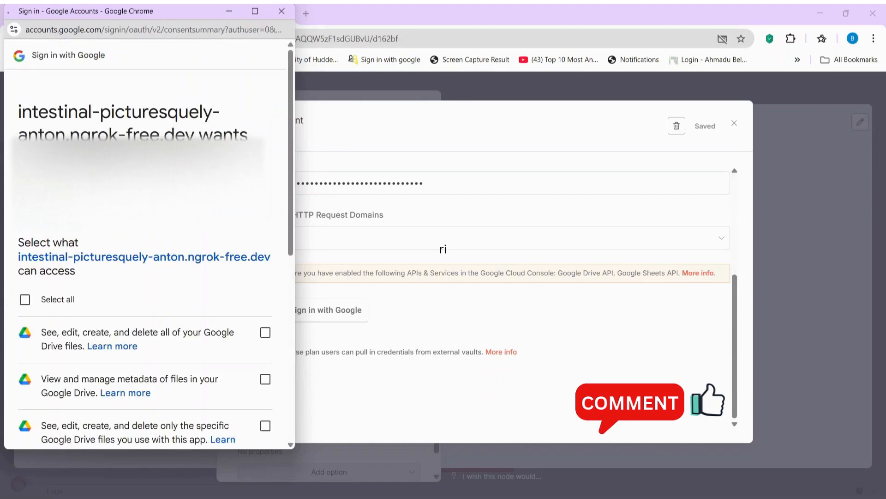
Grant the app all requested Google Drive and Sheets permissions, complete the consent and close the credential window.
left_click_drag(289, 155, 292, 181)
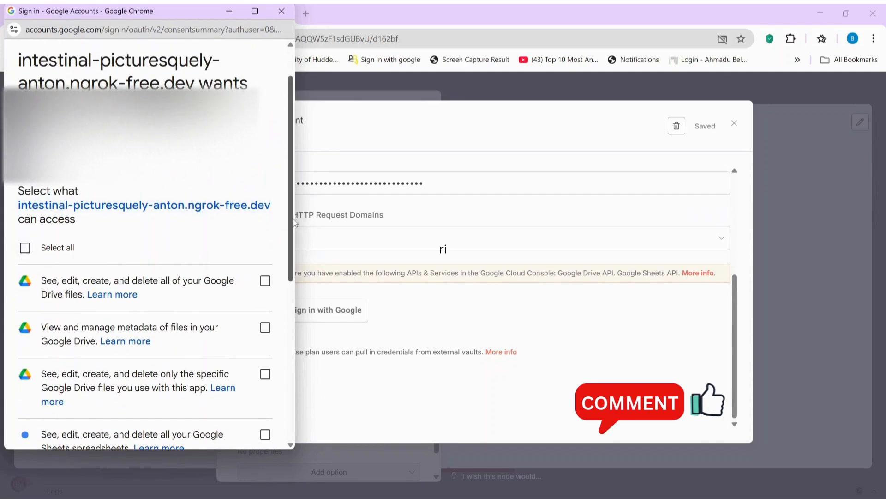
left_click_drag(294, 223, 293, 244)
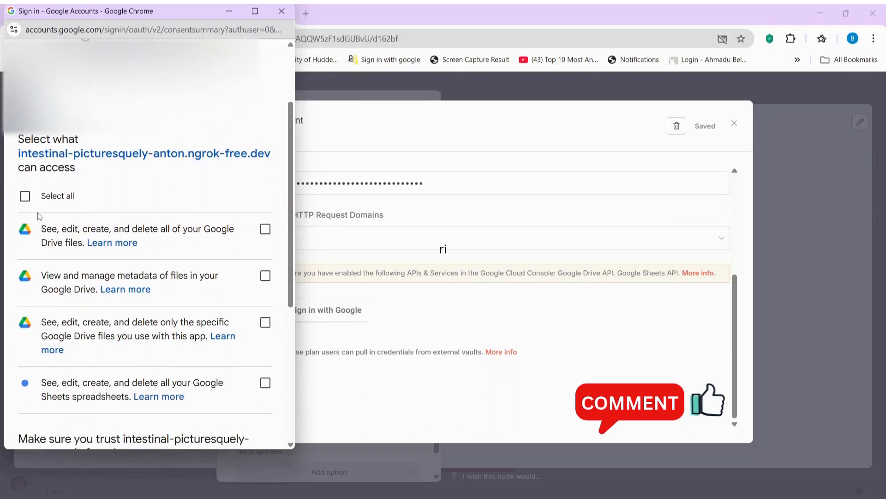
left_click(25, 197)
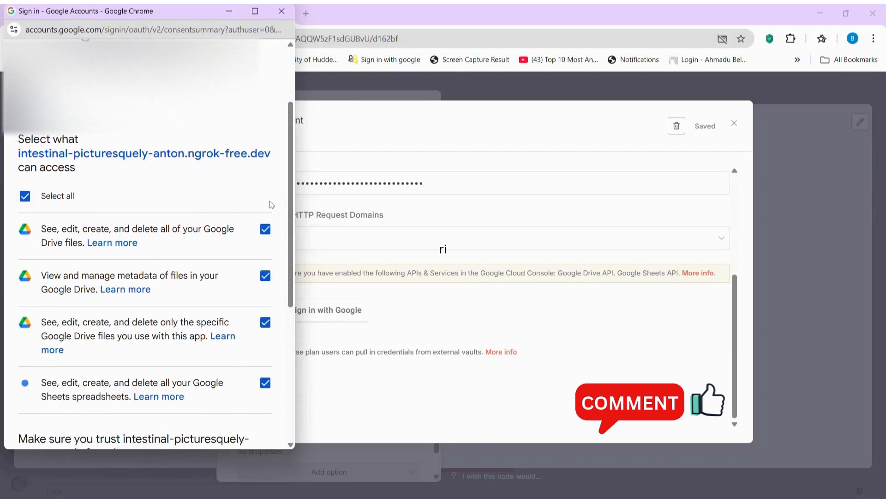
left_click_drag(294, 204, 291, 329)
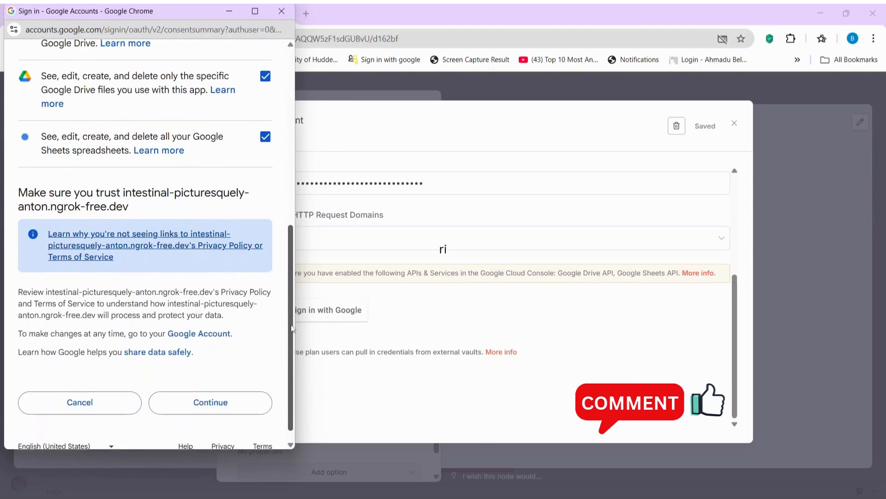
left_click(207, 404)
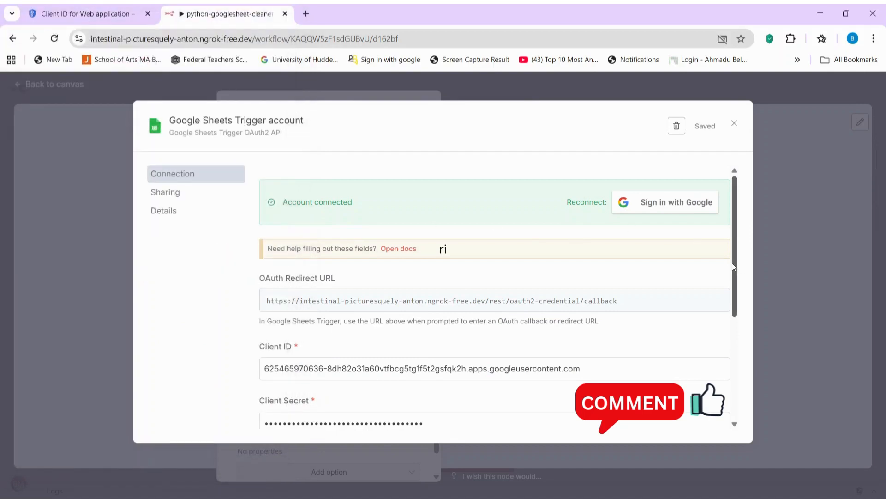
left_click_drag(734, 262, 761, 225)
left_click(760, 222)
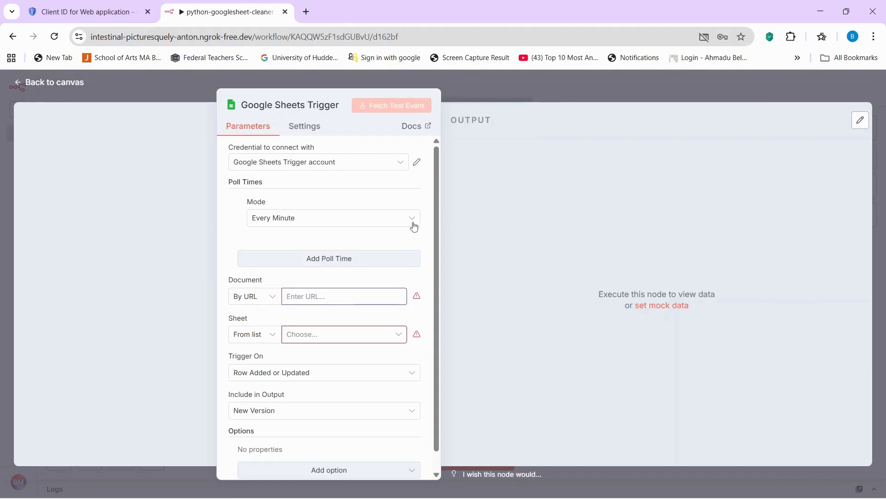
Set the trigger's document to trends-history from the list and its sheet to Sheet1.
mouse_move(390, 280)
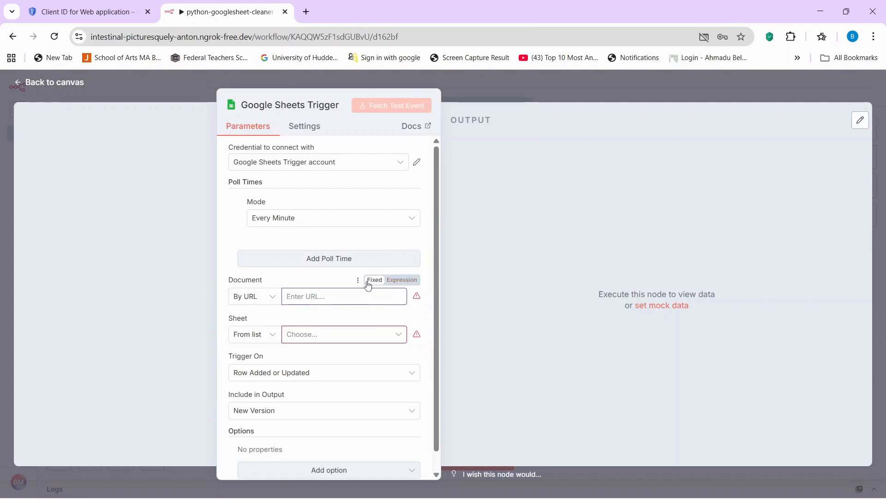
left_click(273, 299)
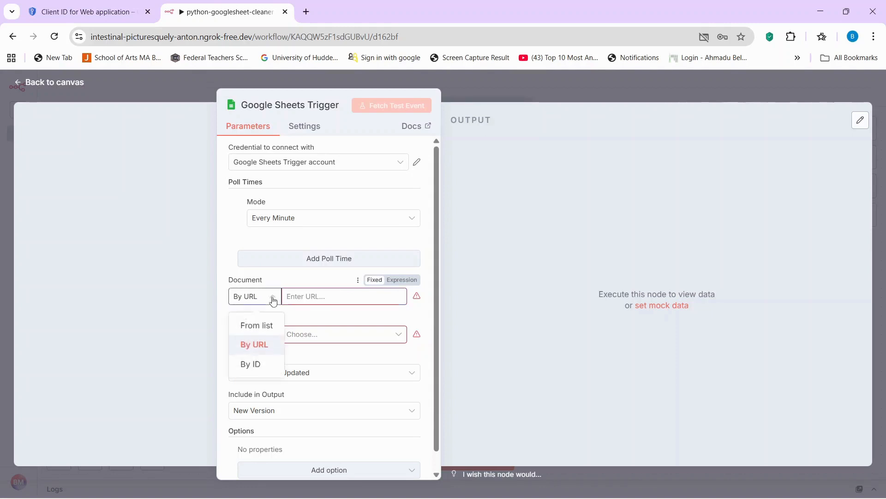
left_click(250, 328)
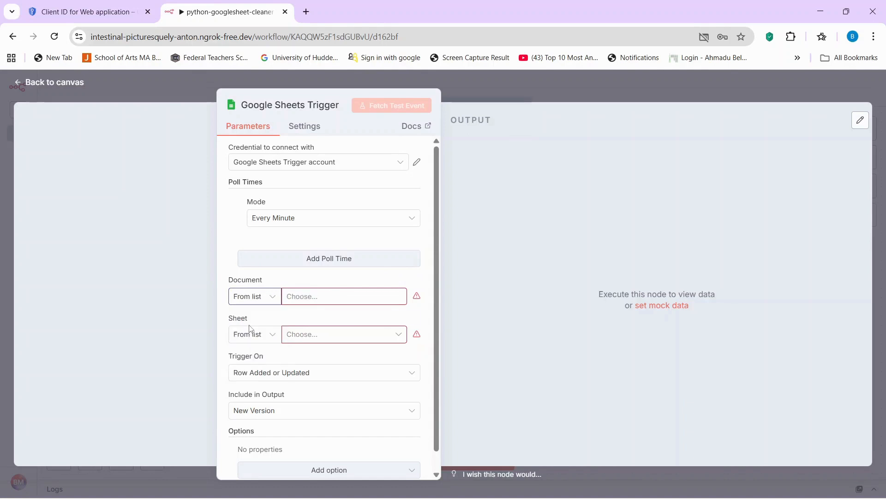
left_click(332, 304)
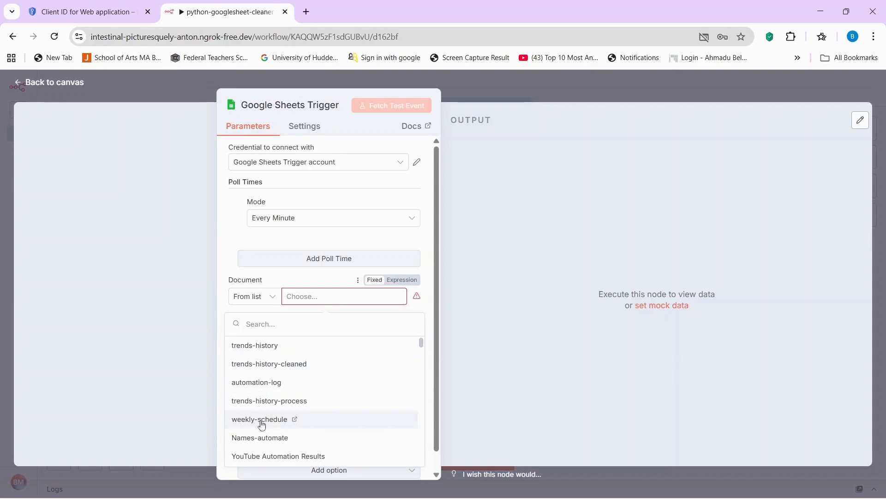
left_click(259, 353)
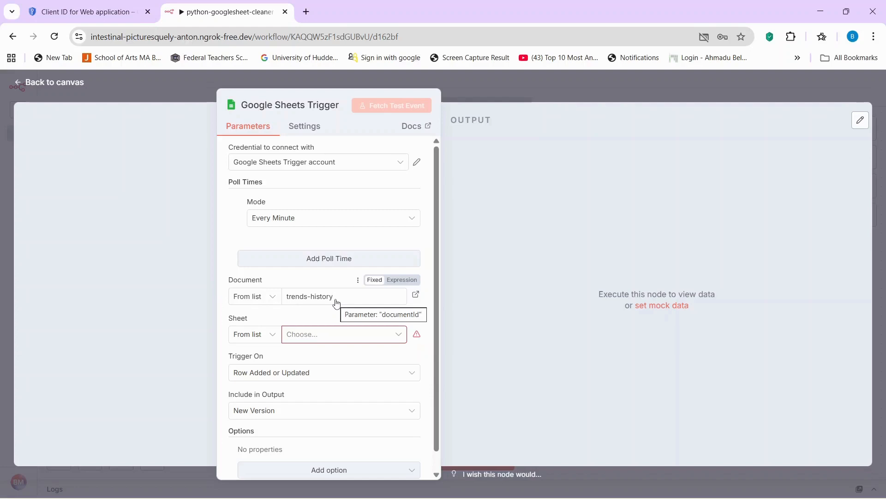
left_click(321, 339)
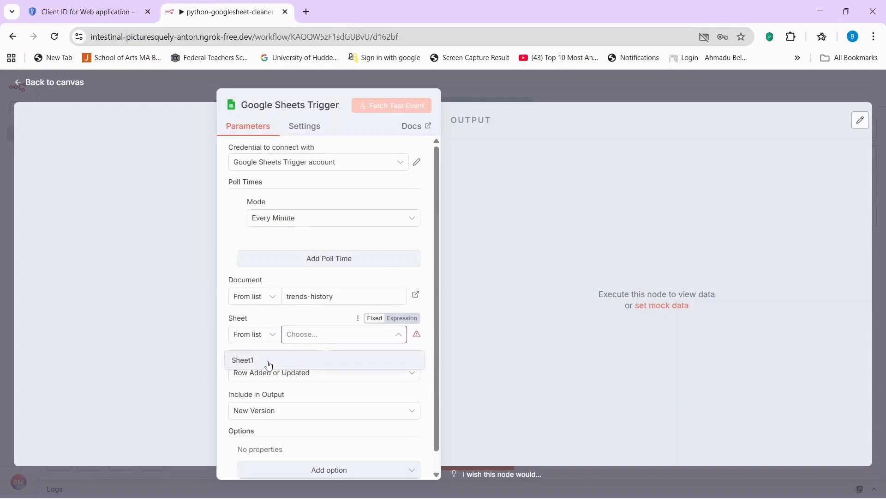
left_click(240, 365)
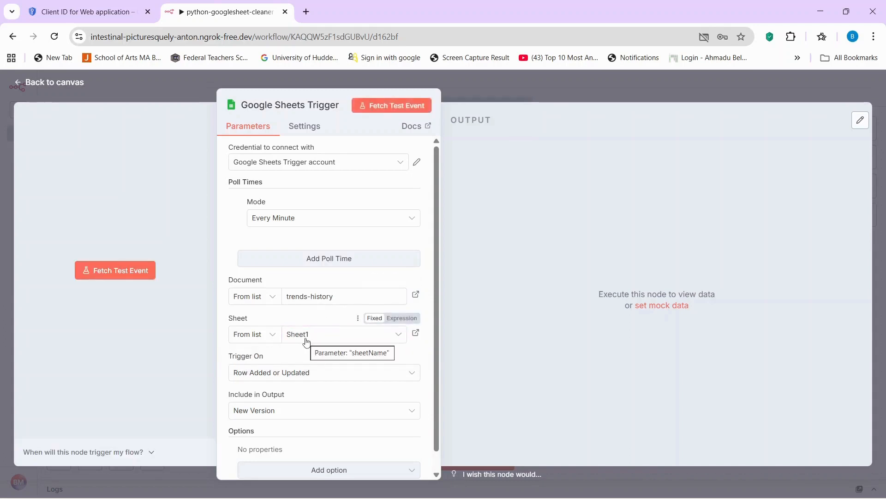